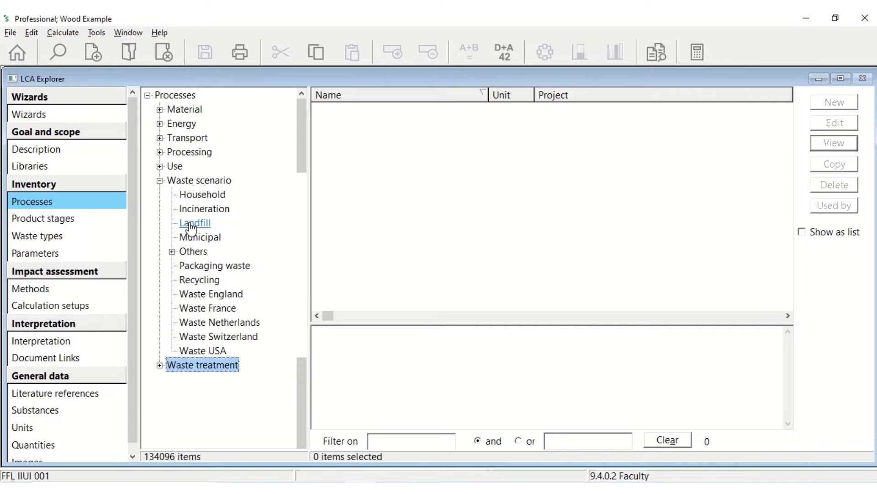
Create a new process in the Landfill waste scenario category, named "Landfill scenario for shed", with an amount of 1 kg
{"action": "left_click", "coordinate": [192, 224]}
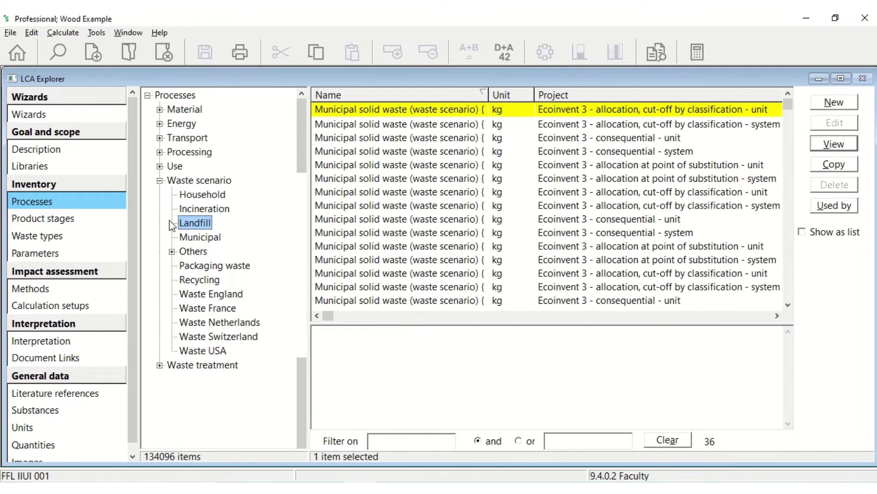
{"action": "left_click", "coordinate": [836, 103]}
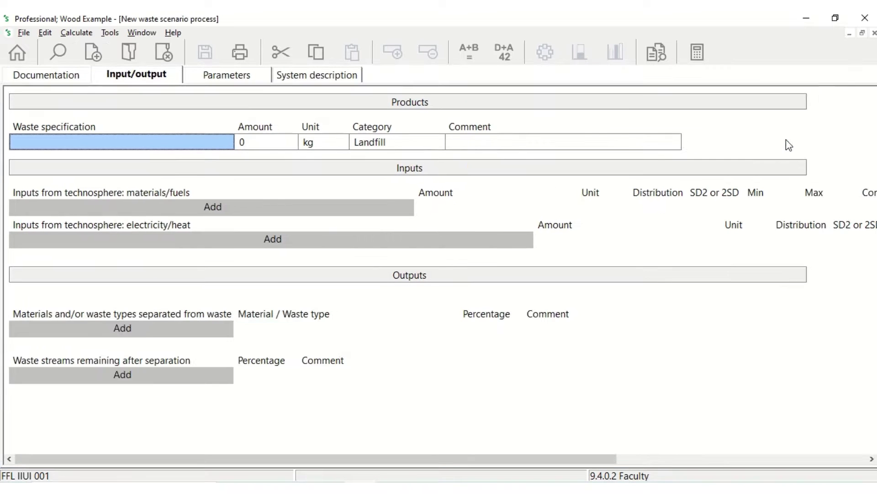
{"action": "left_click", "coordinate": [784, 137]}
{"action": "left_click", "coordinate": [132, 144]}
{"action": "type", "text": "Landfill"}
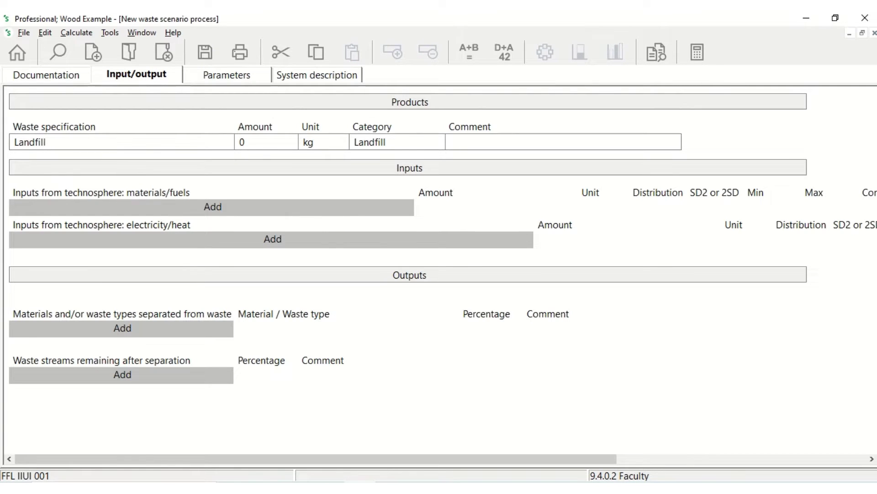
{"action": "type", "text": " scenario for shed"}
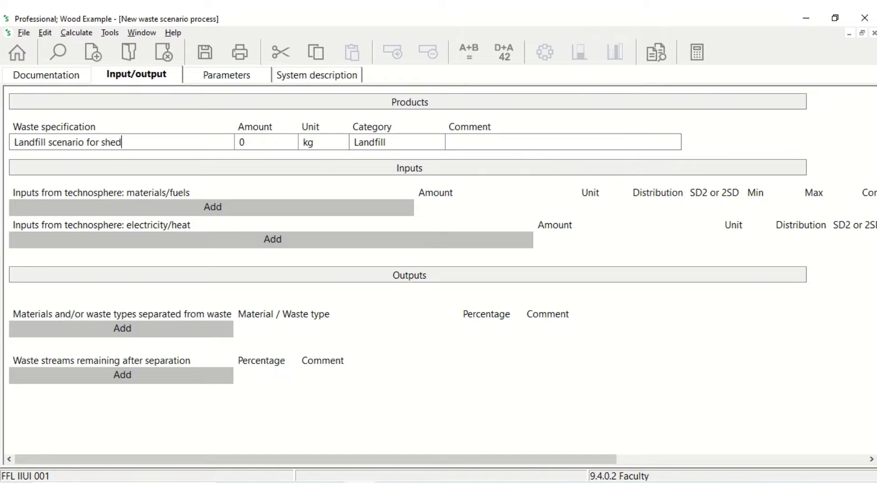
{"action": "left_click", "coordinate": [256, 142]}
{"action": "type", "text": "1"}
Add the "Landfill of wooden shed" process from the Landfill waste treatments as a separated waste output
{"action": "left_click", "coordinate": [156, 335]}
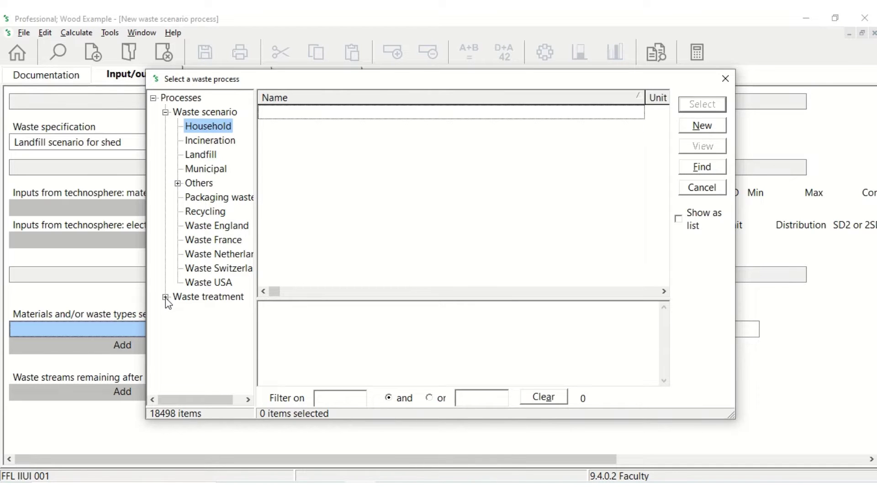
{"action": "left_click", "coordinate": [165, 112]}
{"action": "left_click", "coordinate": [166, 126]}
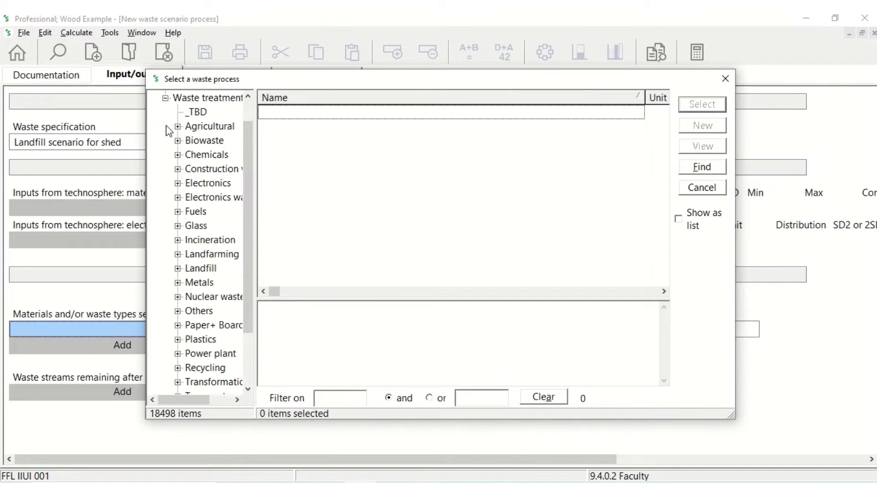
{"action": "left_click", "coordinate": [178, 254]}
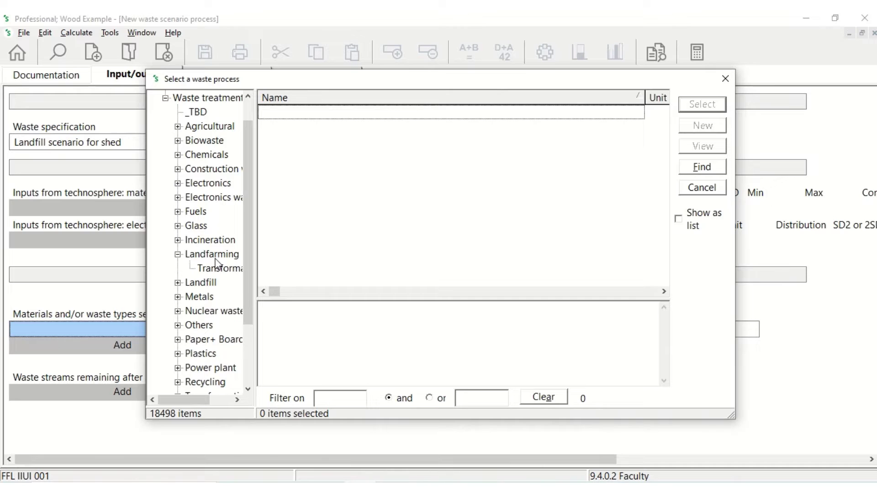
{"action": "left_click", "coordinate": [215, 257]}
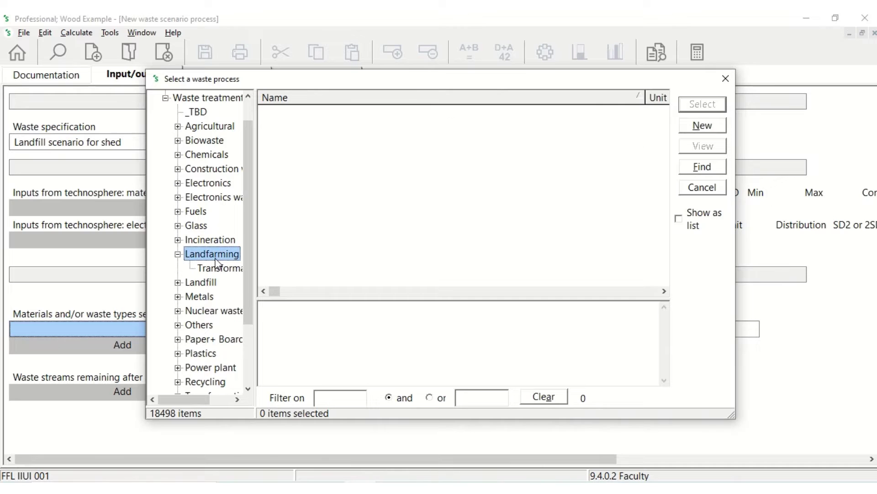
{"action": "left_click", "coordinate": [178, 254]}
{"action": "left_click", "coordinate": [178, 269]}
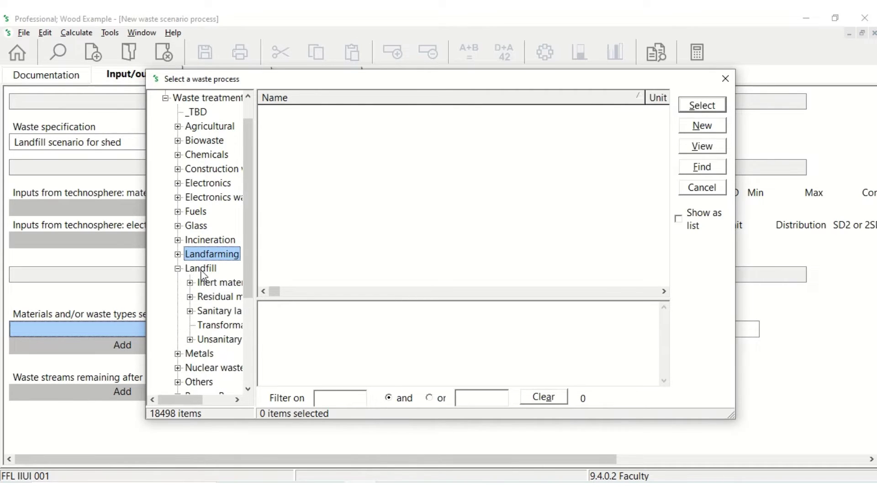
{"action": "left_click", "coordinate": [201, 269]}
{"action": "left_click", "coordinate": [343, 113]}
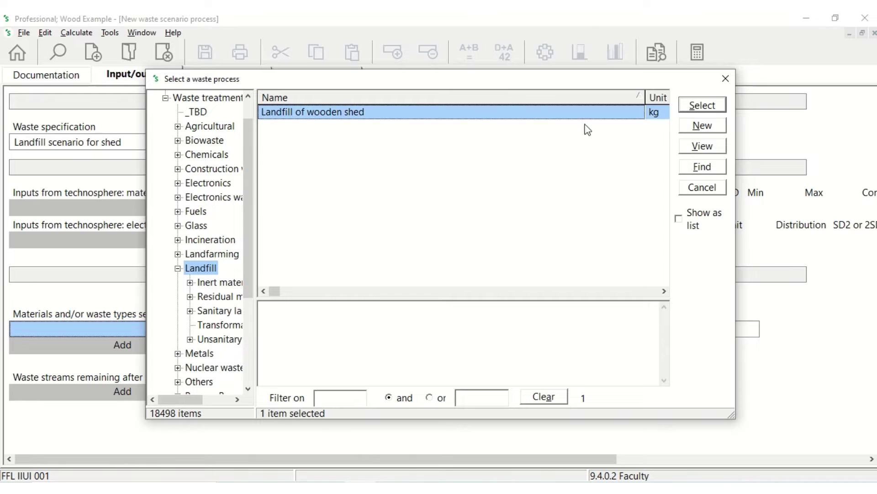
{"action": "left_click", "coordinate": [702, 105]}
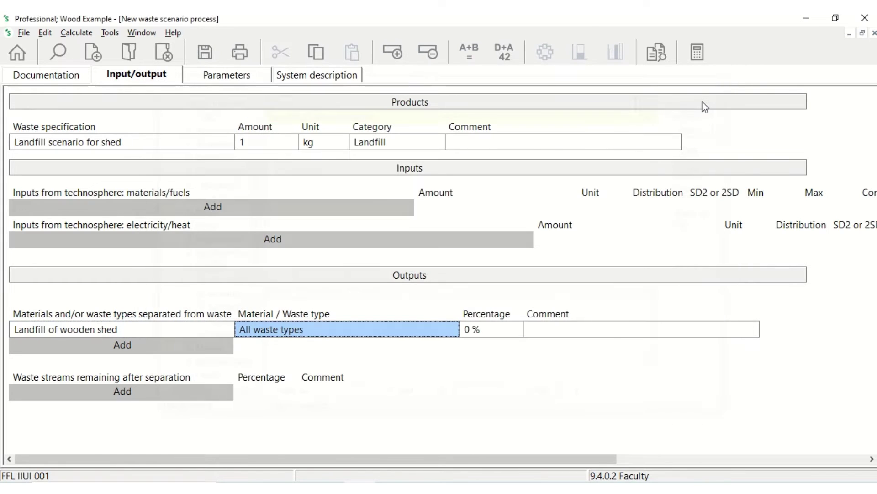
Assign the Wood waste type to the "Landfill of wooden shed" row and set its percentage to 100 %
{"action": "double_click", "coordinate": [379, 336]}
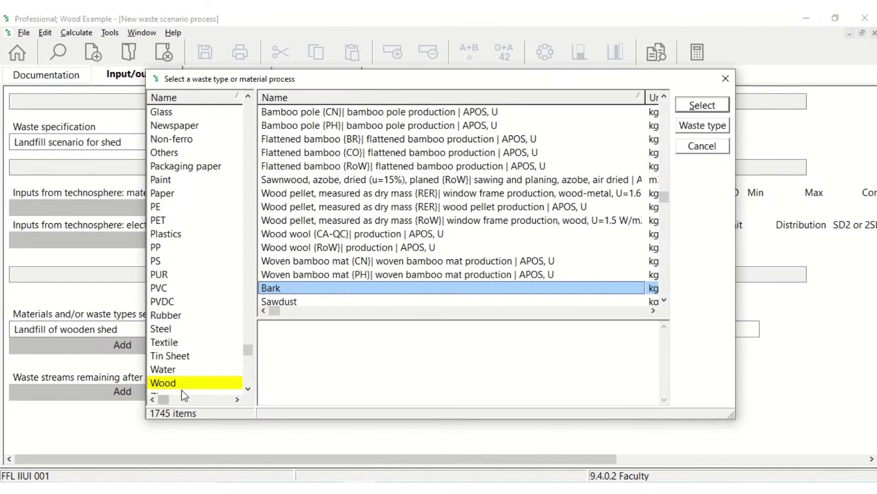
{"action": "left_click", "coordinate": [179, 383]}
{"action": "double_click", "coordinate": [178, 383]}
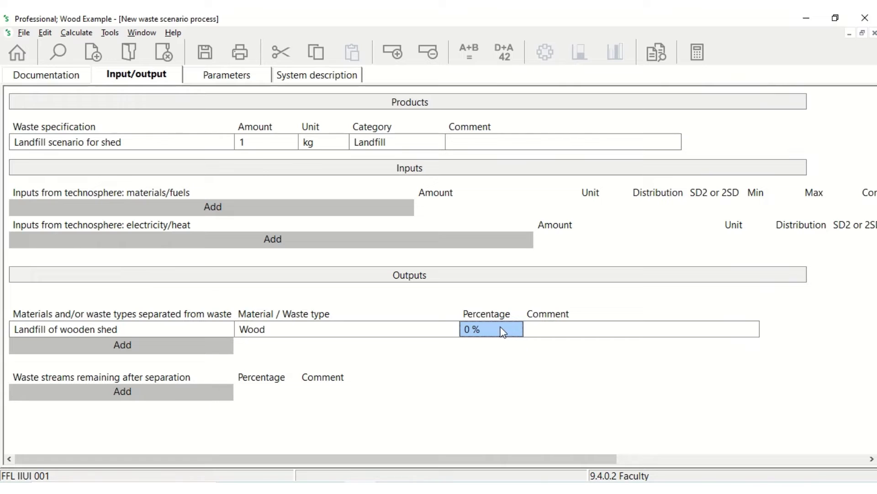
{"action": "type", "text": "100"}
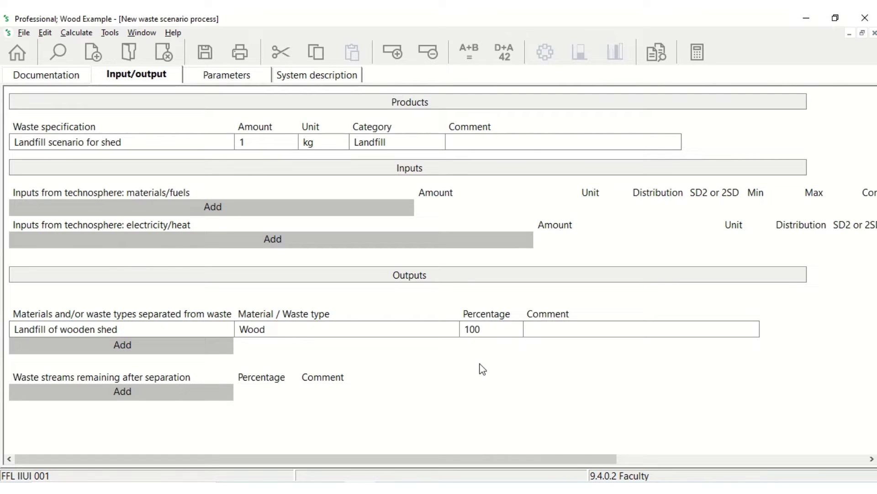
Add "Scrap steel {CH}| treatment of, inert material landfill | APOS, S" as a second separated waste, filtering inert material landfill transformations on "steel"
{"action": "left_click", "coordinate": [149, 345]}
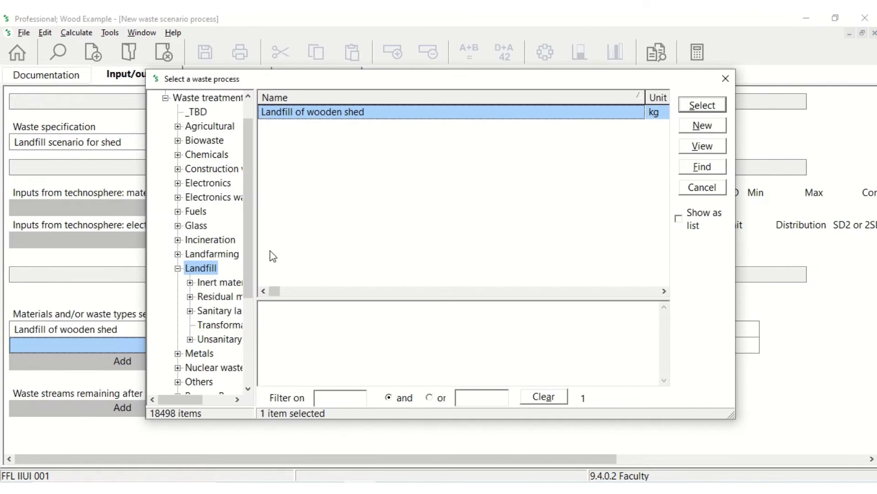
{"action": "scroll", "coordinate": [251, 202], "scroll_direction": "down", "scroll_amount": 1}
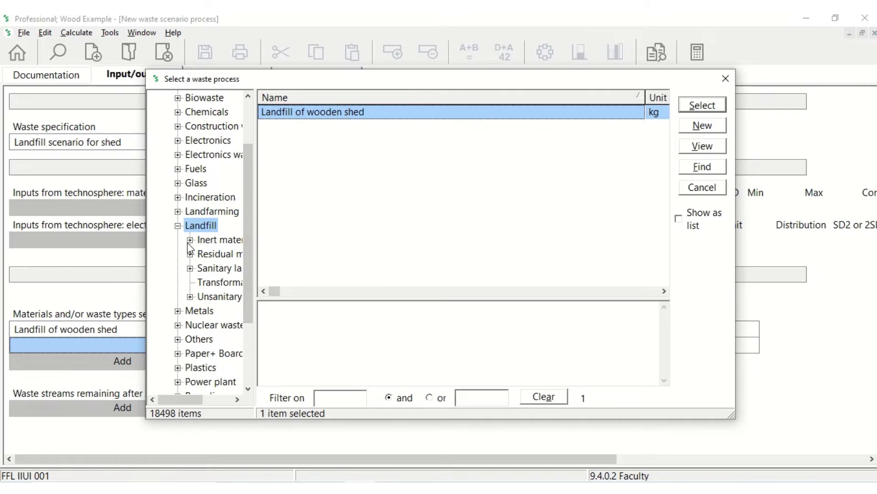
{"action": "left_click", "coordinate": [190, 240]}
{"action": "left_click", "coordinate": [223, 241]}
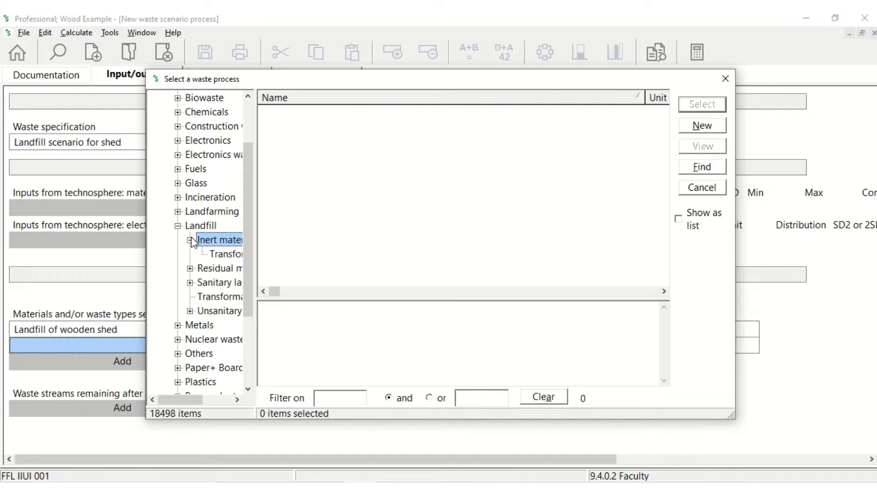
{"action": "left_click", "coordinate": [225, 256]}
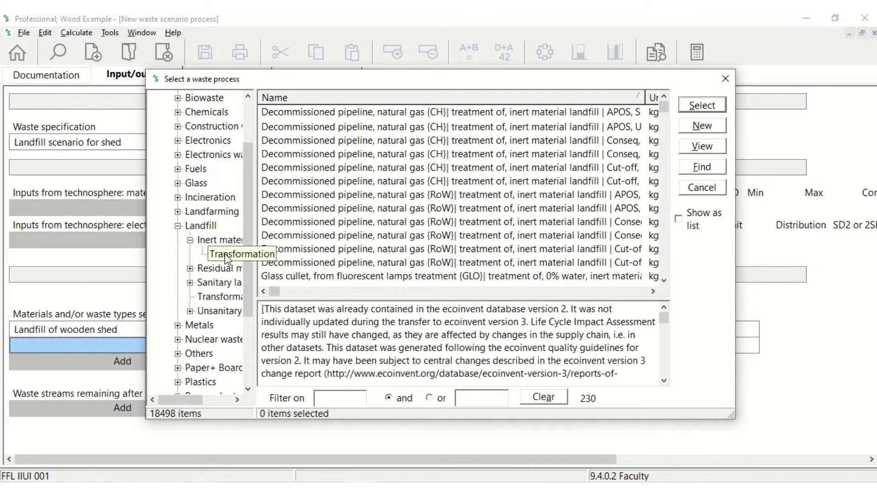
{"action": "left_click", "coordinate": [350, 400]}
{"action": "type", "text": "steel"}
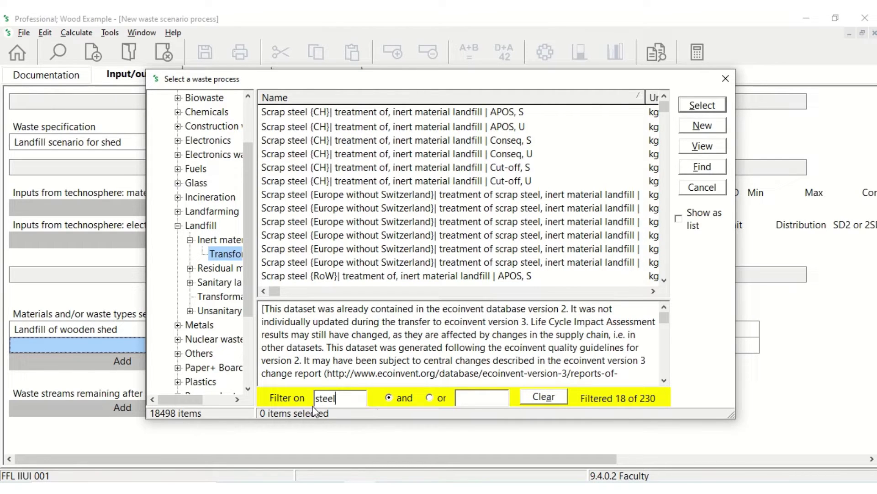
{"action": "left_click", "coordinate": [462, 114]}
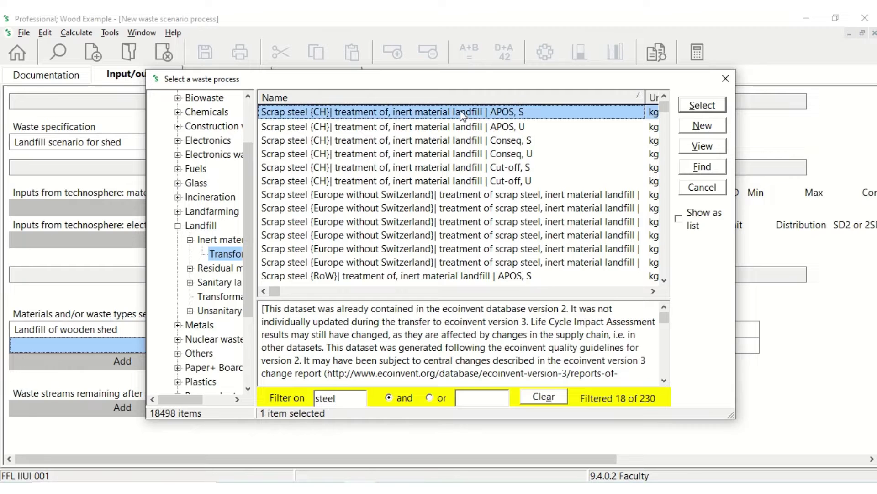
{"action": "left_click", "coordinate": [702, 106]}
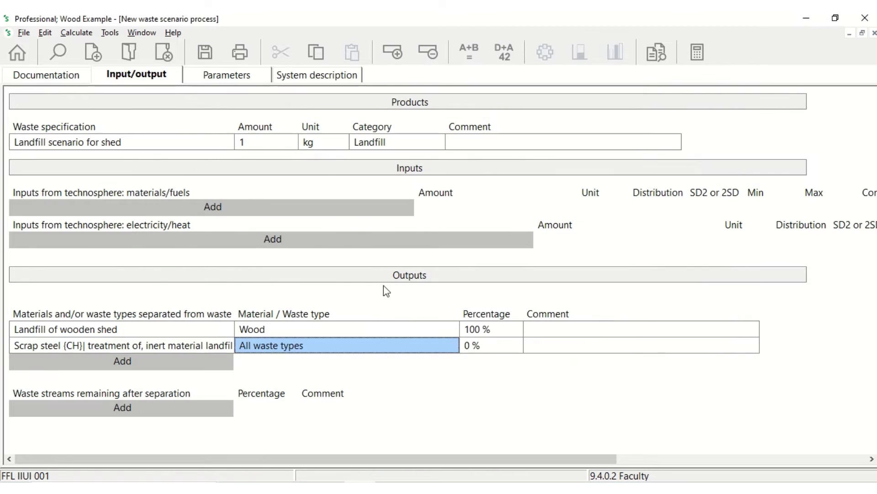
Assign the Steel waste type to the scrap steel row and set its percentage to 100 %
{"action": "double_click", "coordinate": [393, 346]}
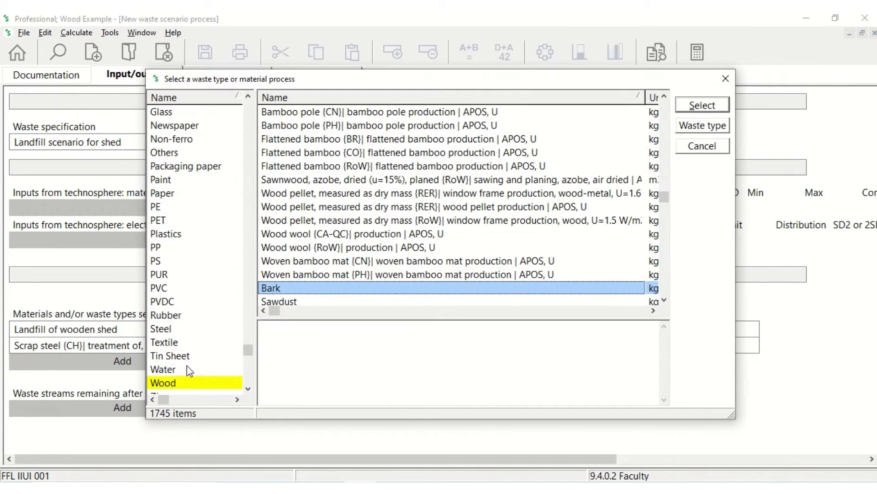
{"action": "left_click", "coordinate": [176, 330]}
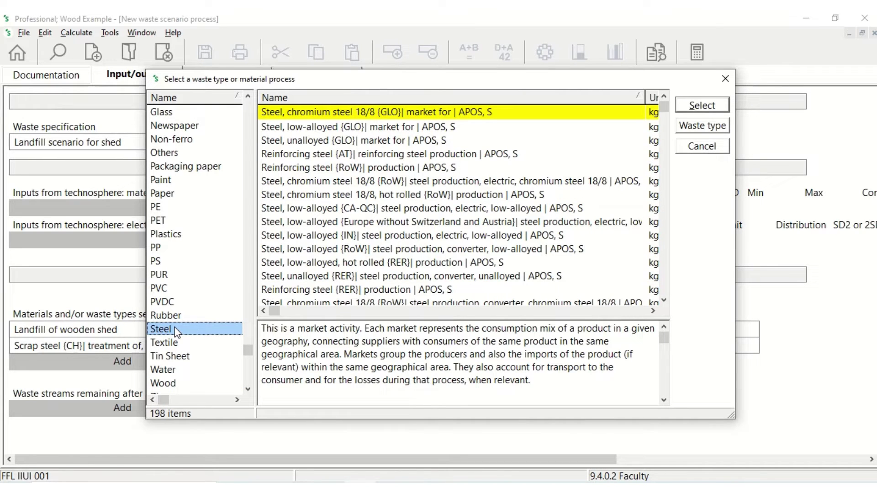
{"action": "double_click", "coordinate": [175, 330]}
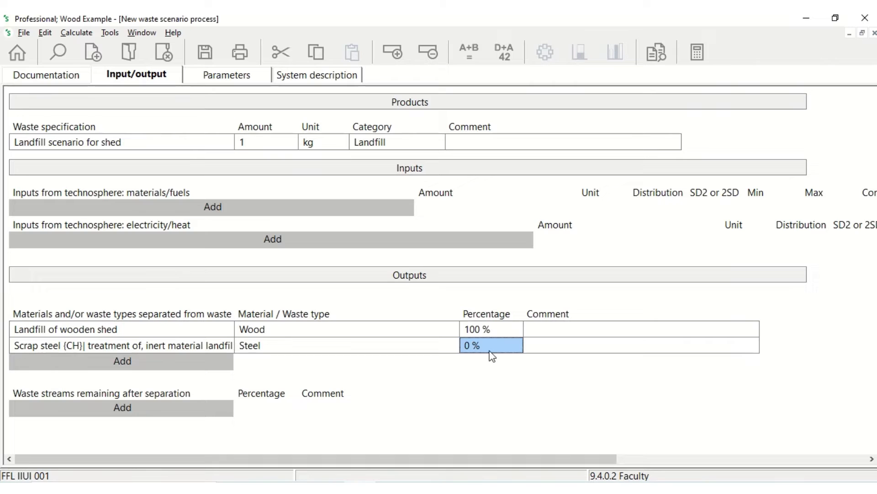
{"action": "type", "text": "100"}
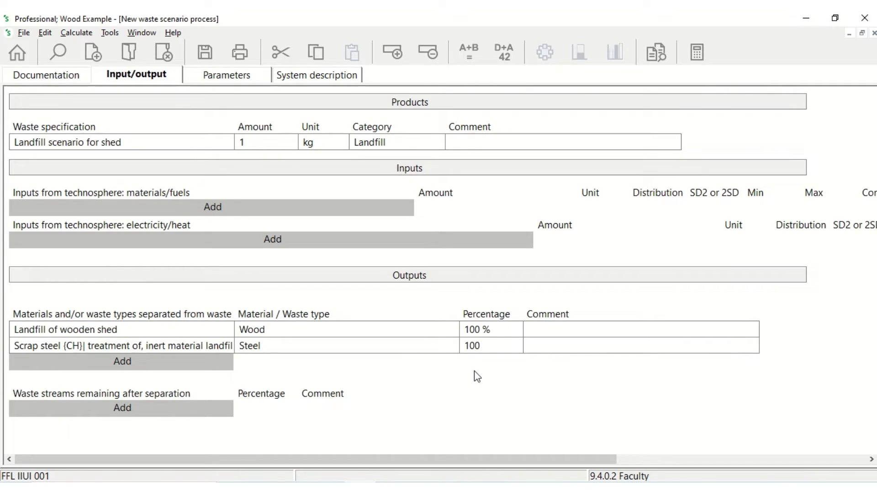
Add DummyWasteTreatment from the Others waste treatment category as the waste stream remaining after separation
{"action": "left_click", "coordinate": [145, 413]}
{"action": "double_click", "coordinate": [125, 407]}
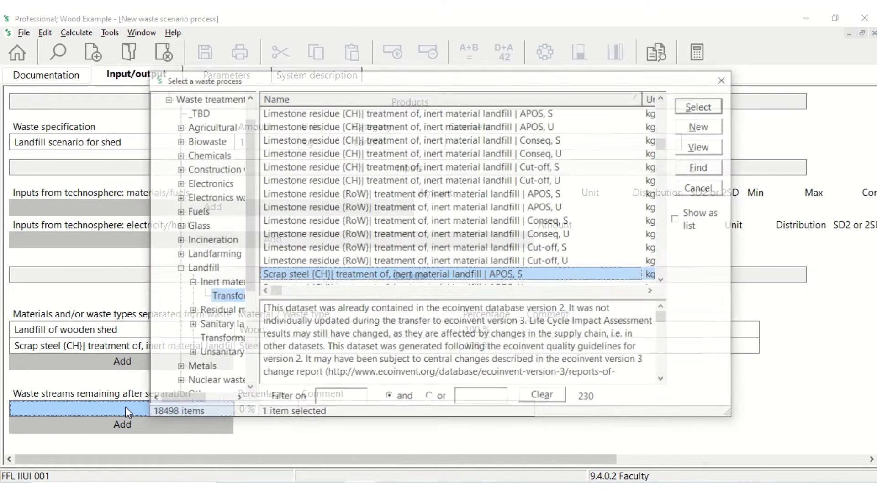
{"action": "left_click", "coordinate": [190, 282]}
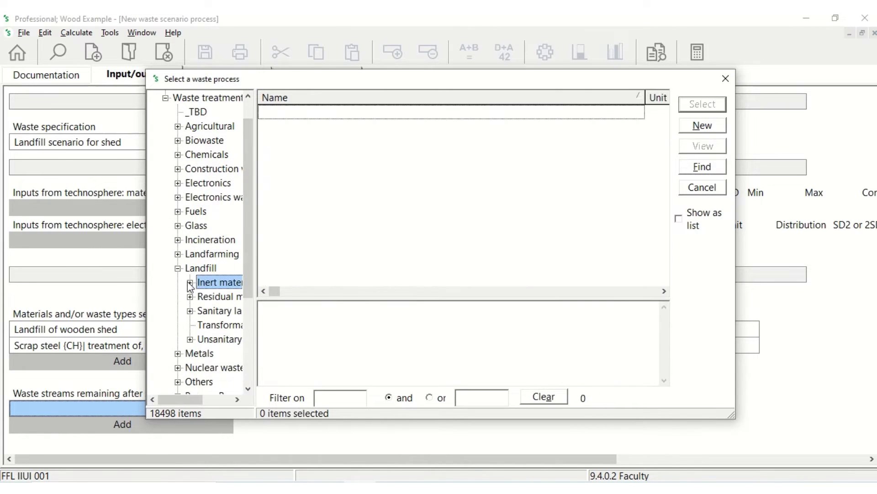
{"action": "left_click", "coordinate": [178, 269]}
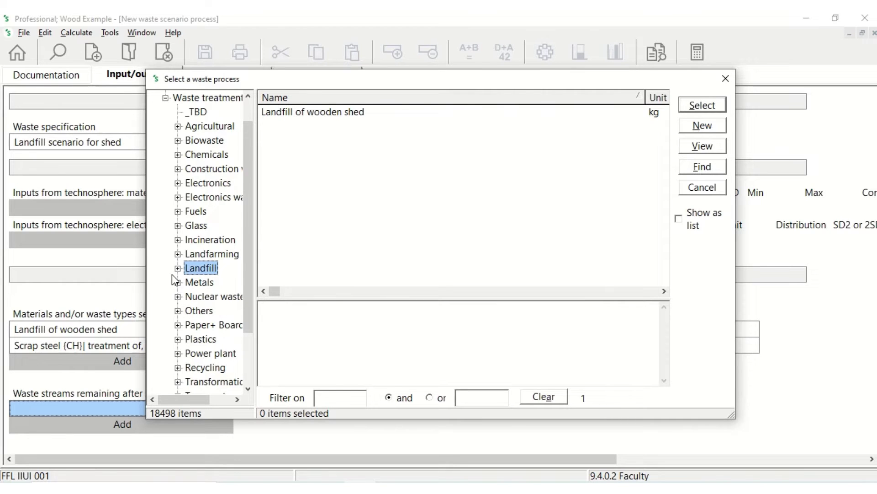
{"action": "scroll", "coordinate": [177, 296], "scroll_direction": "down", "scroll_amount": 2}
{"action": "scroll", "coordinate": [178, 296], "scroll_direction": "up", "scroll_amount": 3}
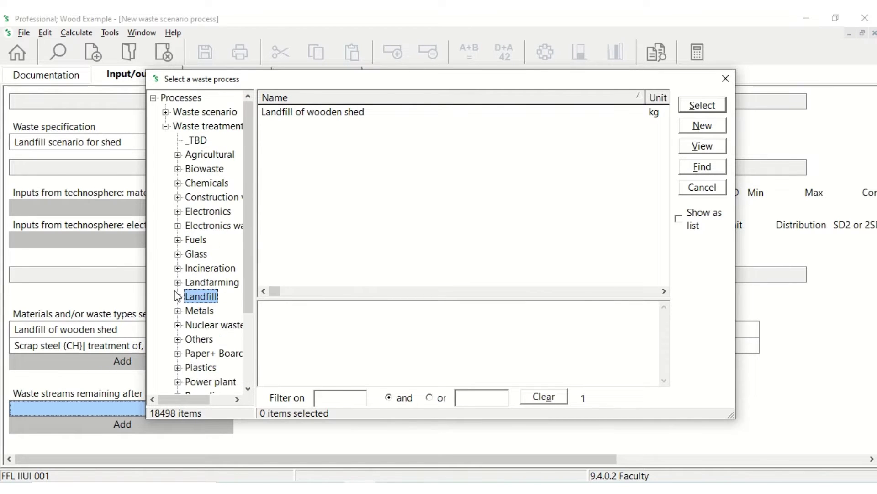
{"action": "left_click", "coordinate": [178, 339]}
{"action": "left_click", "coordinate": [201, 340]}
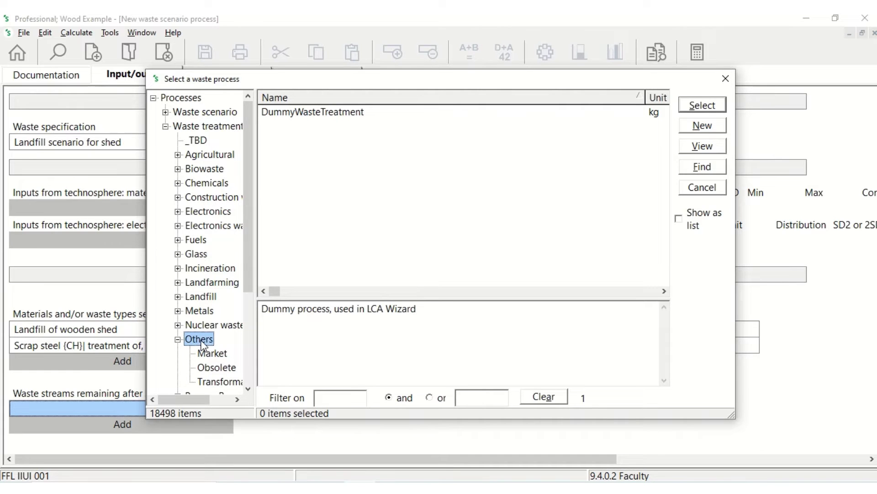
{"action": "double_click", "coordinate": [330, 114]}
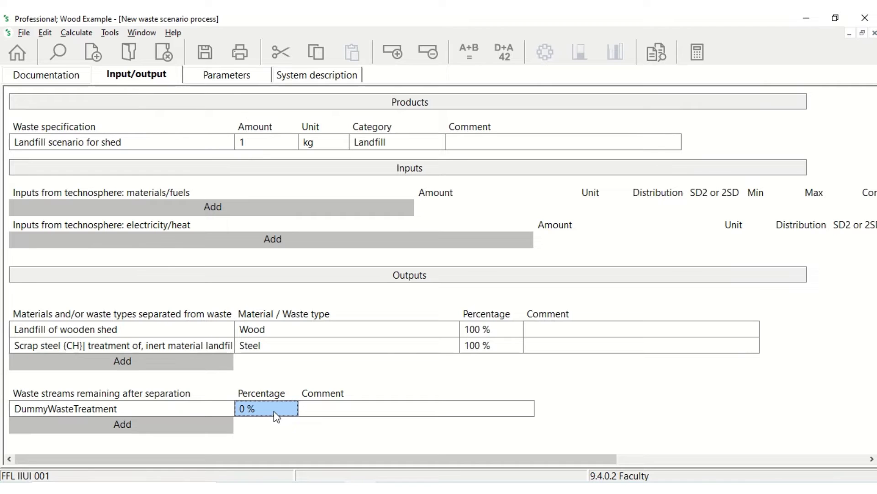
Set the DummyWasteTreatment percentage to 100 %, then close the landfill scenario and save it
{"action": "type", "text": "100"}
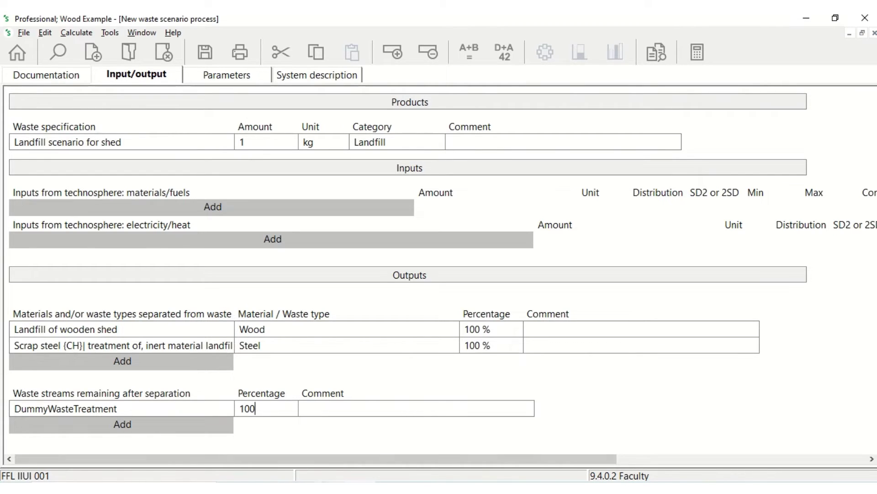
{"action": "key", "text": "Return"}
{"action": "left_click", "coordinate": [874, 35]}
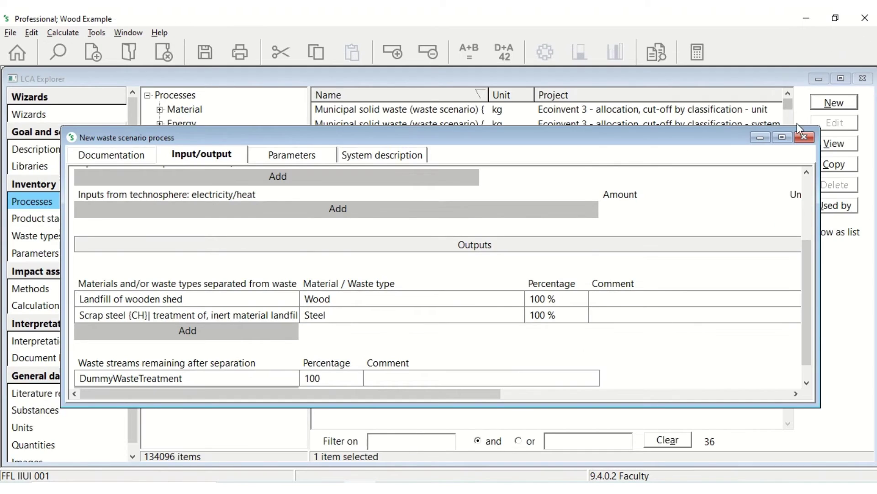
{"action": "left_click", "coordinate": [384, 285]}
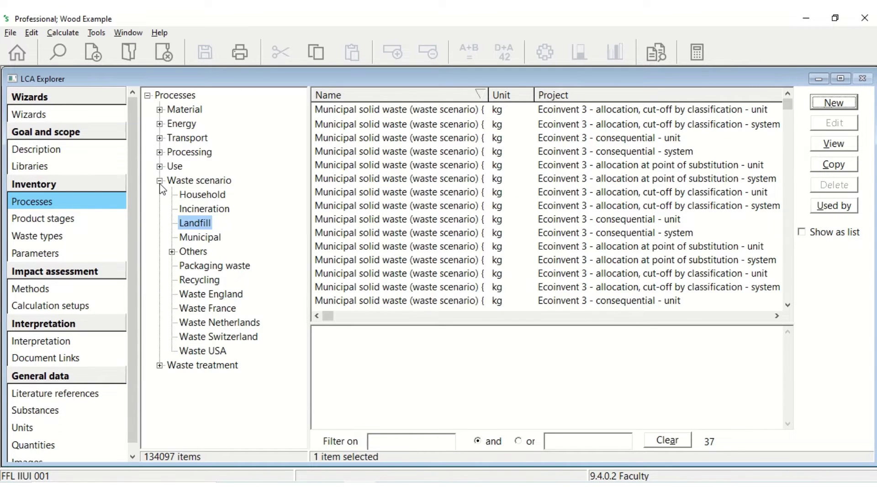
Create a new waste scenario in the Incineration category named "Open fire waste scenario for shed" with an amount of 1 kg
{"action": "left_click", "coordinate": [204, 208]}
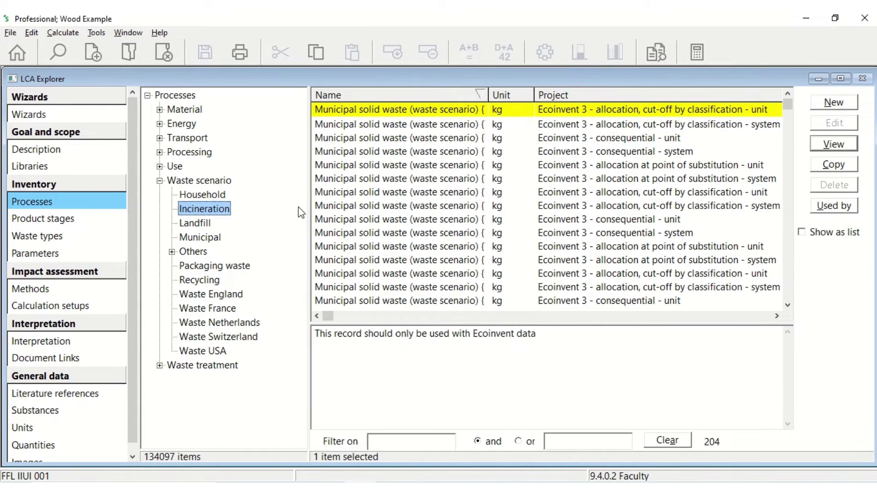
{"action": "left_click", "coordinate": [851, 102]}
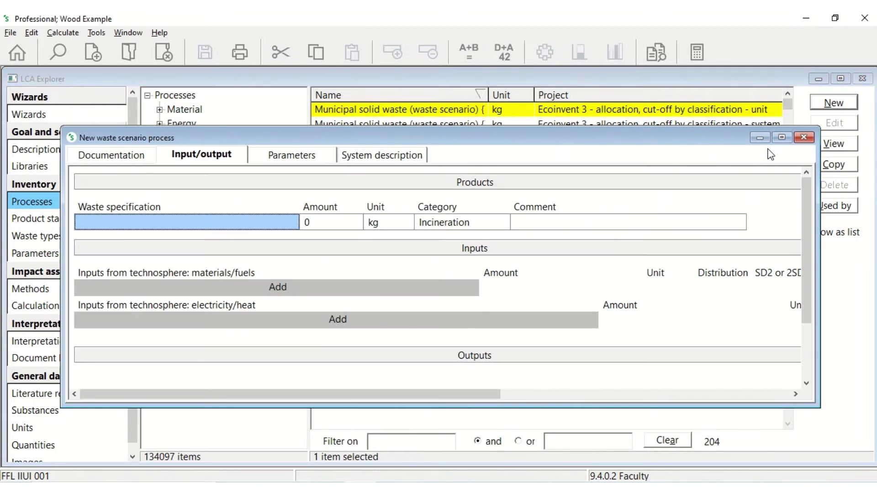
{"action": "left_click", "coordinate": [778, 135]}
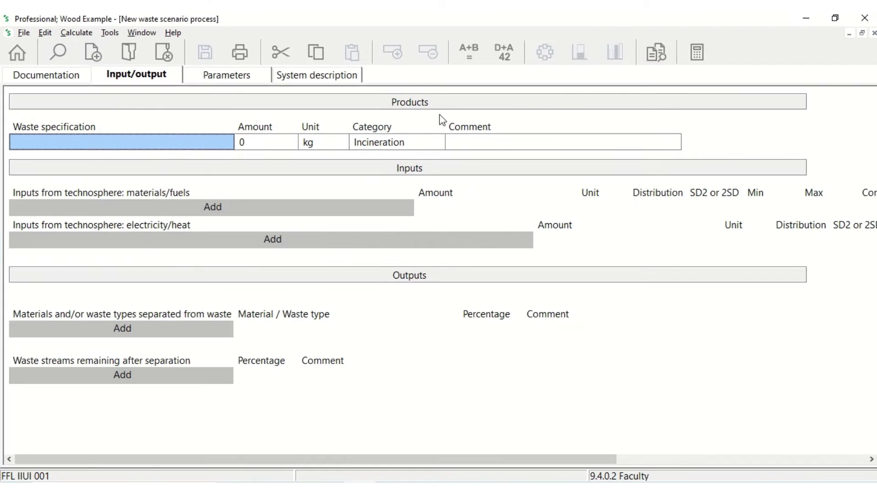
{"action": "left_click", "coordinate": [141, 140]}
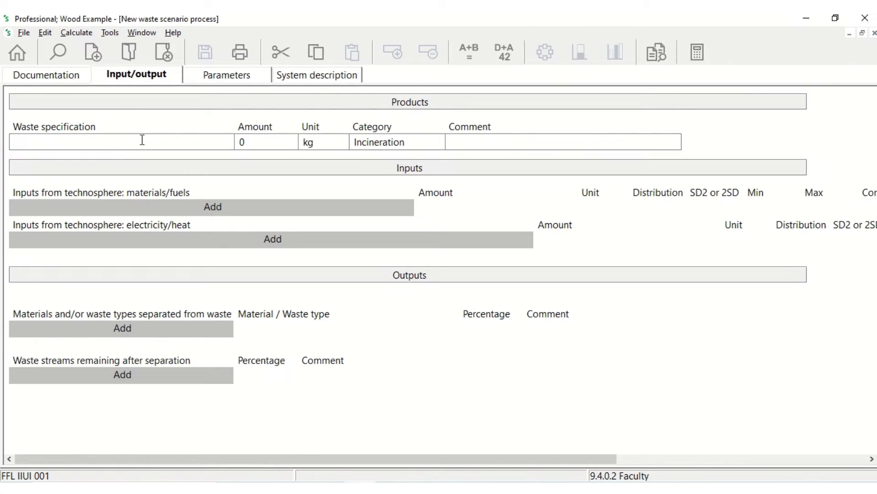
{"action": "type", "text": "Open fire"}
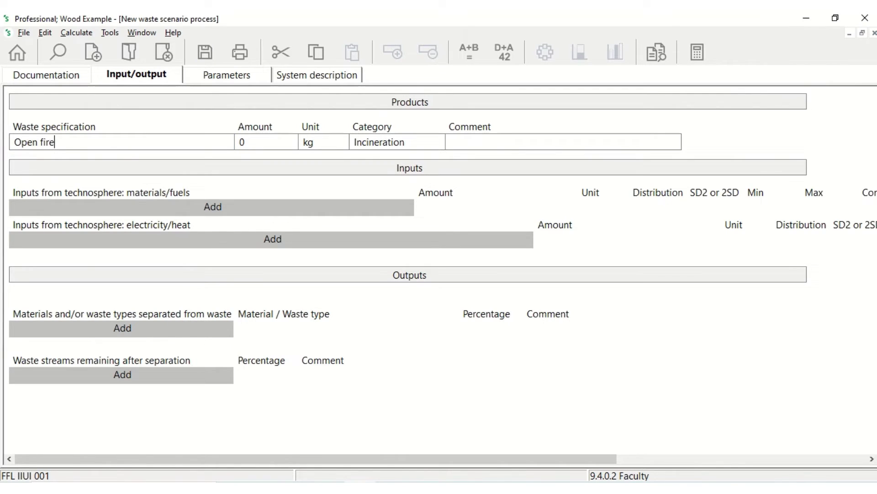
{"action": "type", "text": " waste scenario for shed"}
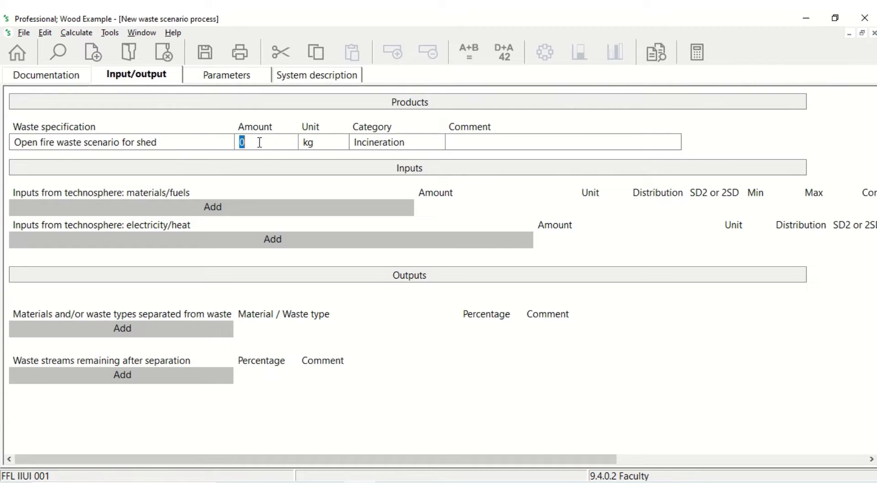
{"action": "type", "text": "1"}
{"action": "left_click", "coordinate": [233, 210]}
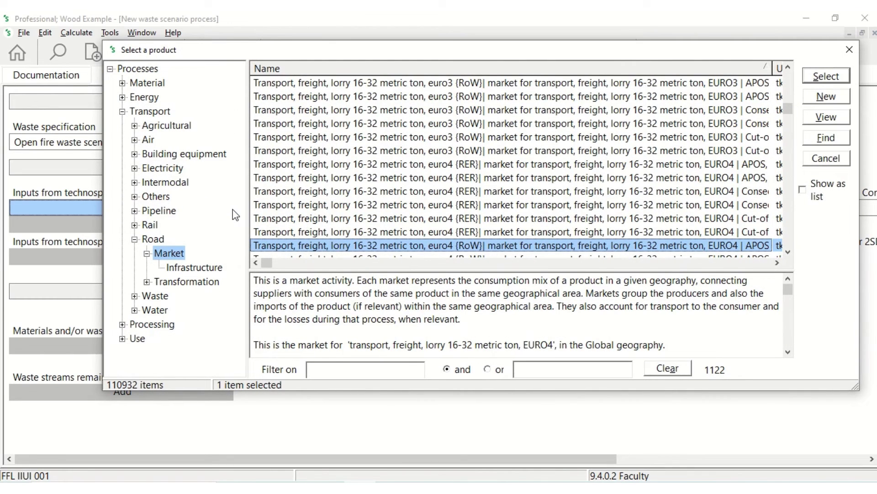
{"action": "left_click", "coordinate": [849, 49]}
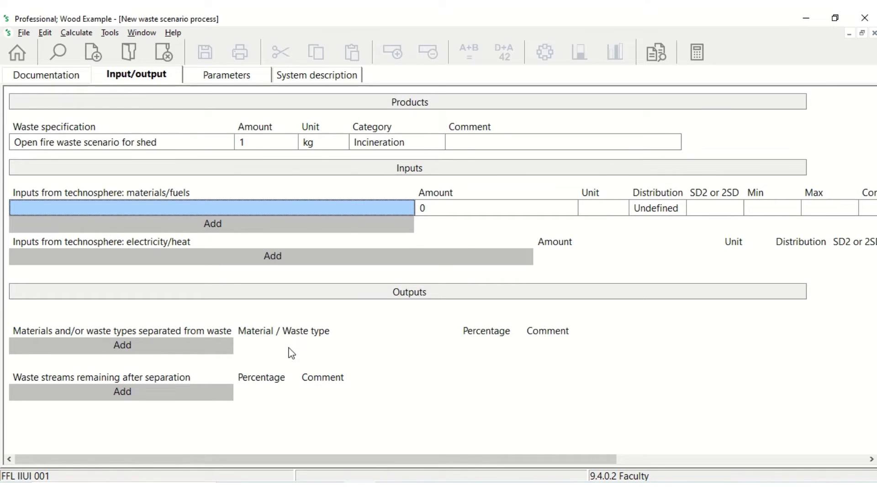
Add "Open fire fuelled by material from shed" from the Incineration waste treatment category as the first separated waste
{"action": "left_click", "coordinate": [146, 348]}
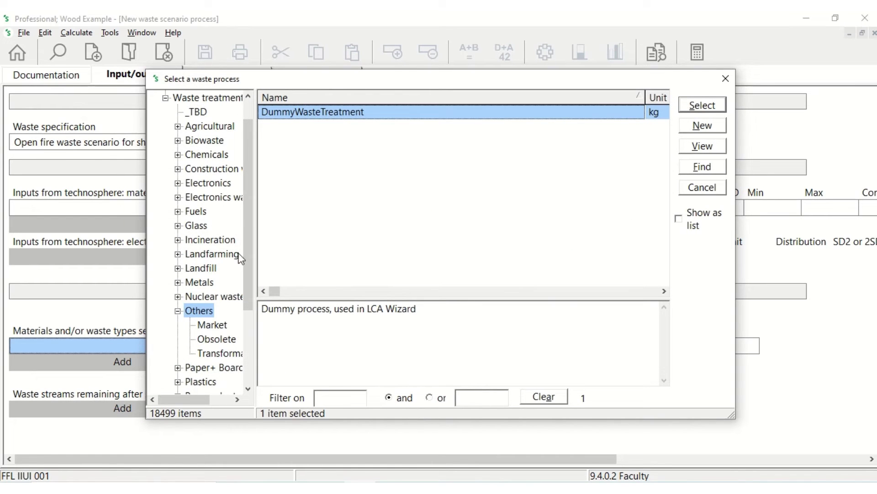
{"action": "left_click", "coordinate": [178, 311]}
{"action": "scroll", "coordinate": [182, 254], "scroll_direction": "up", "scroll_amount": 1}
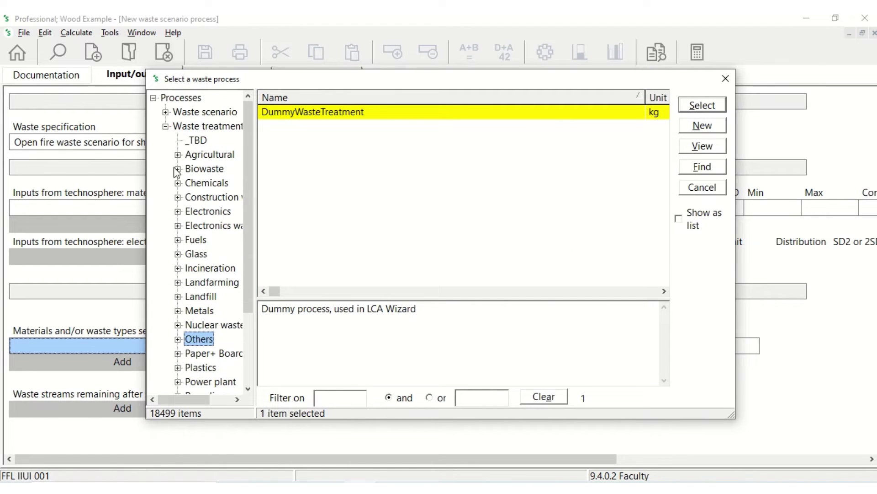
{"action": "left_click", "coordinate": [166, 127]}
{"action": "left_click", "coordinate": [166, 128]}
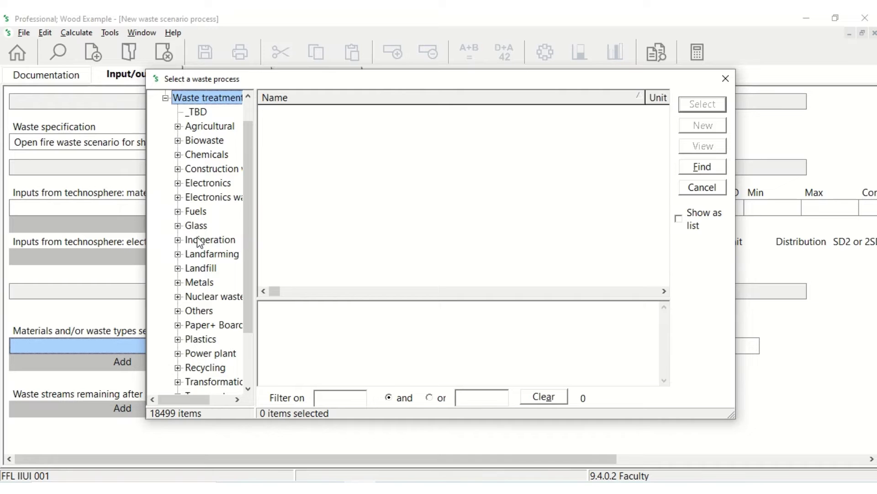
{"action": "left_click", "coordinate": [178, 240]}
{"action": "left_click", "coordinate": [208, 240]}
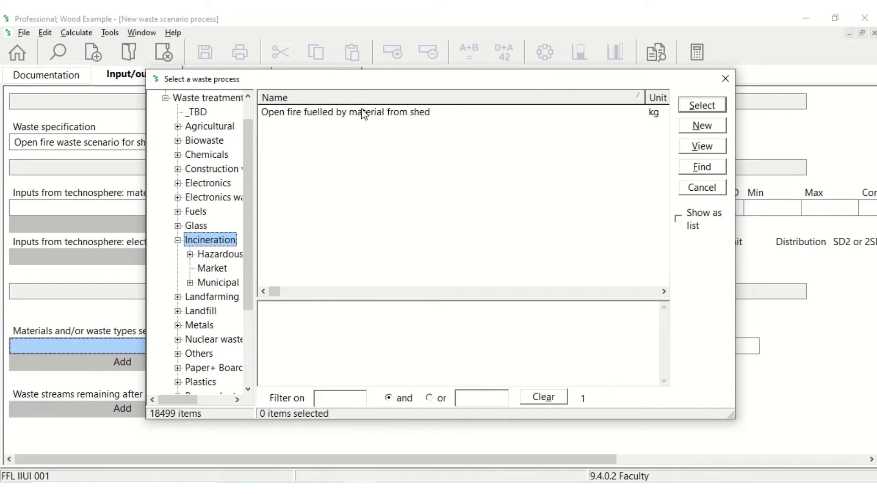
{"action": "left_click", "coordinate": [364, 114]}
{"action": "left_click", "coordinate": [692, 110]}
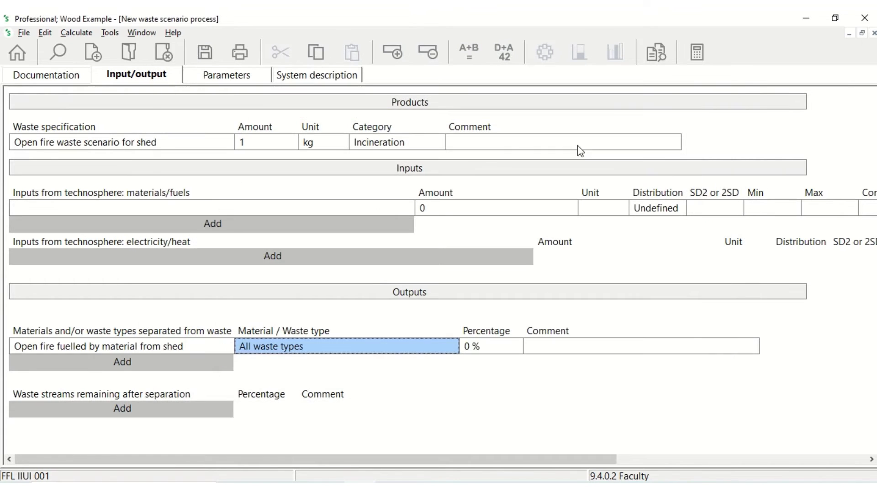
Assign the Wood waste type to the open fire row and set its percentage to 100 %
{"action": "double_click", "coordinate": [350, 346]}
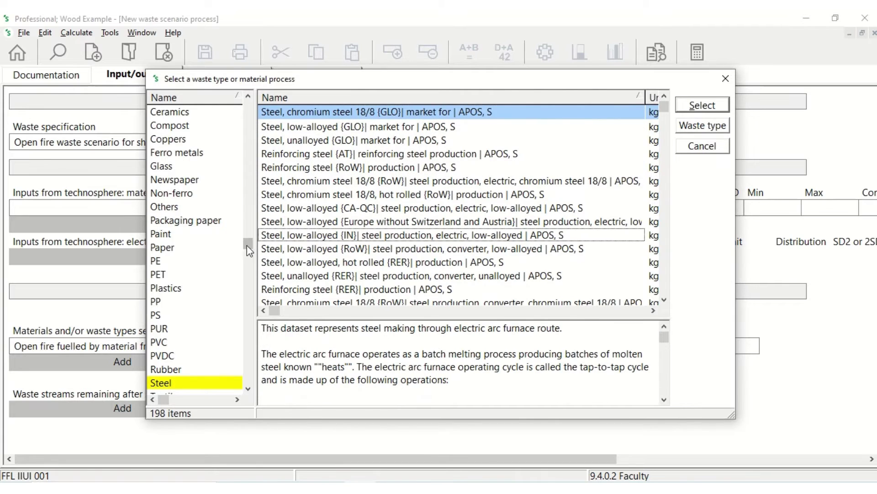
{"action": "left_click_drag", "start_coordinate": [247, 245], "coordinate": [250, 377]}
{"action": "double_click", "coordinate": [177, 371]}
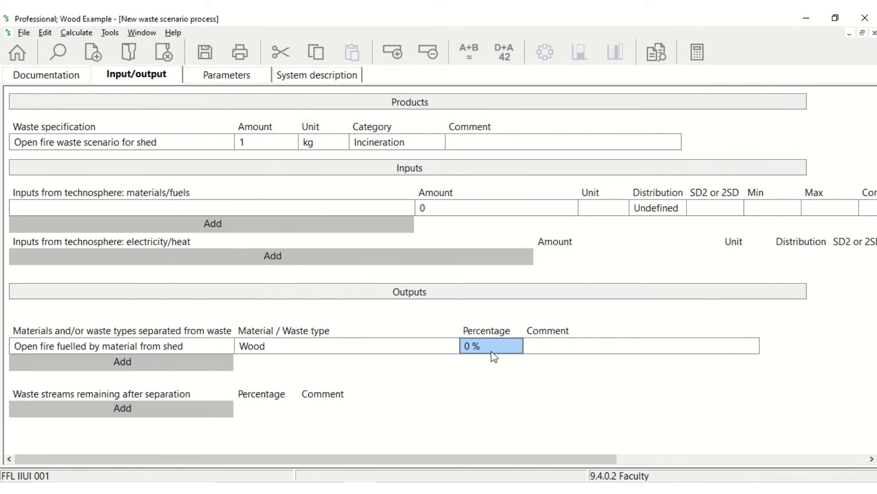
{"action": "type", "text": "100"}
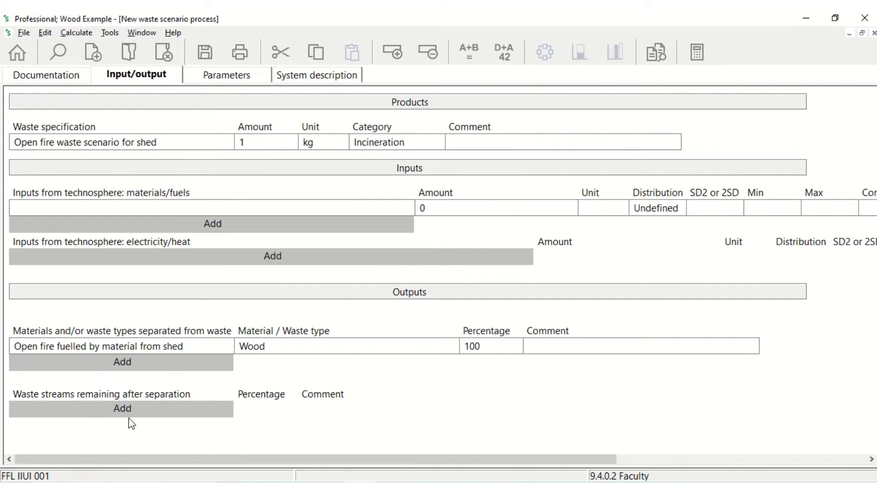
Add "Scrap steel {CH}| treatment of, municipal incineration | APOS, S" as a second separated waste, filtering municipal incineration transformations on "scrap stee"
{"action": "left_click", "coordinate": [141, 367]}
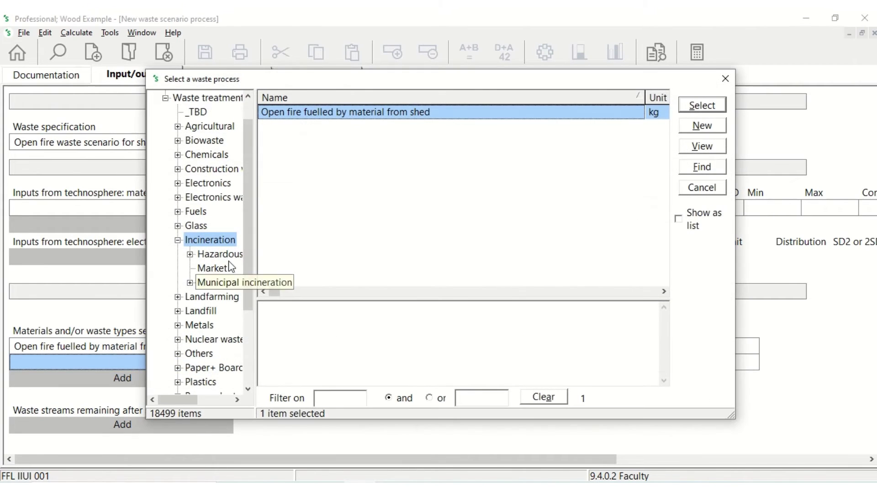
{"action": "left_click", "coordinate": [190, 255]}
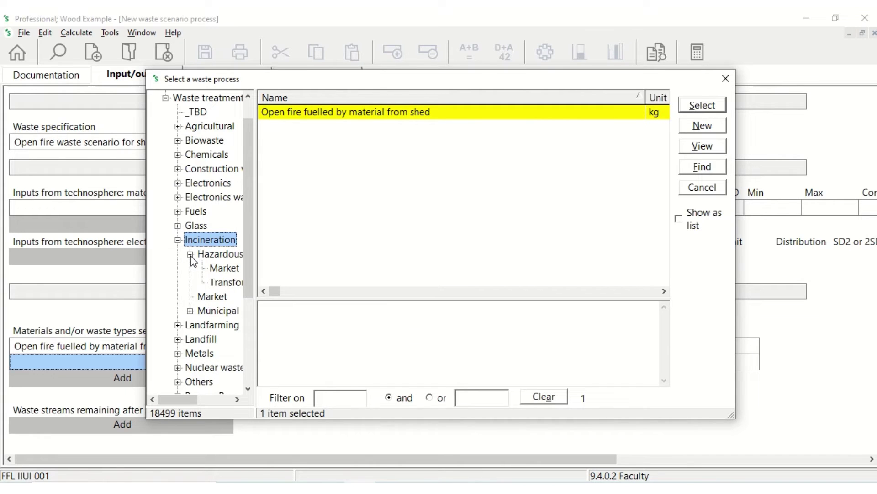
{"action": "left_click", "coordinate": [190, 311]}
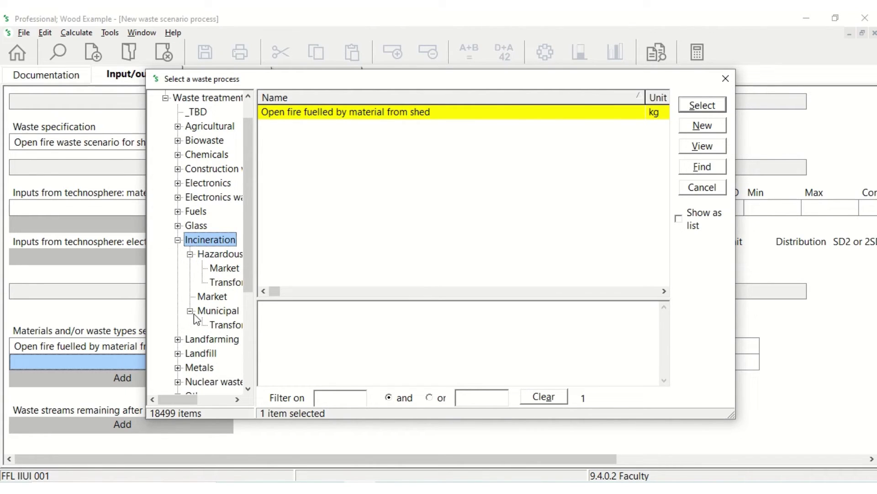
{"action": "left_click", "coordinate": [228, 313]}
{"action": "left_click", "coordinate": [226, 324]}
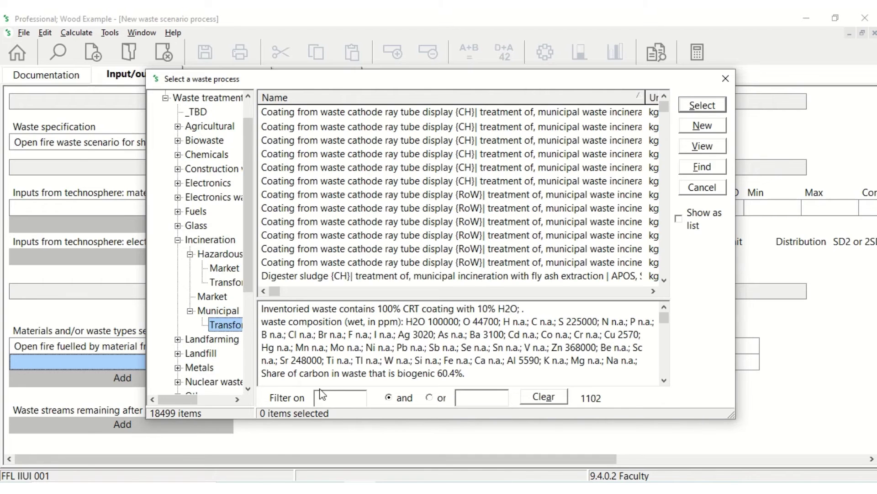
{"action": "left_click", "coordinate": [340, 393]}
{"action": "type", "text": "scr"}
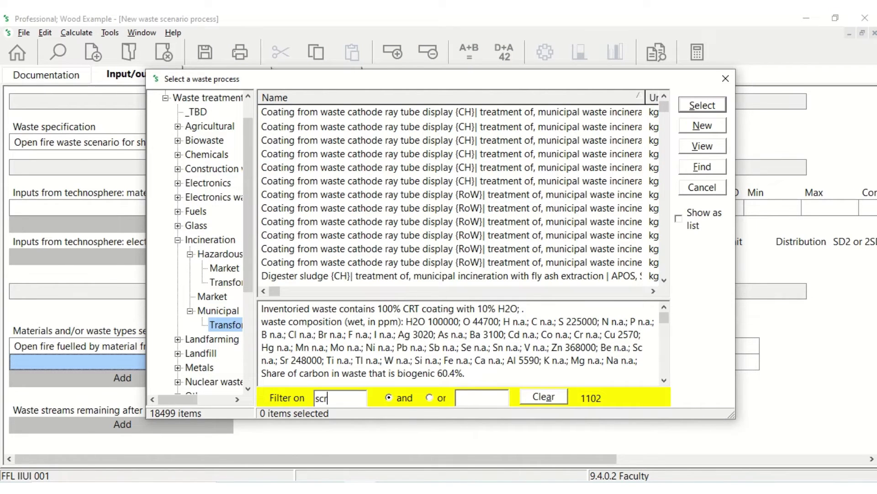
{"action": "type", "text": "ap s"}
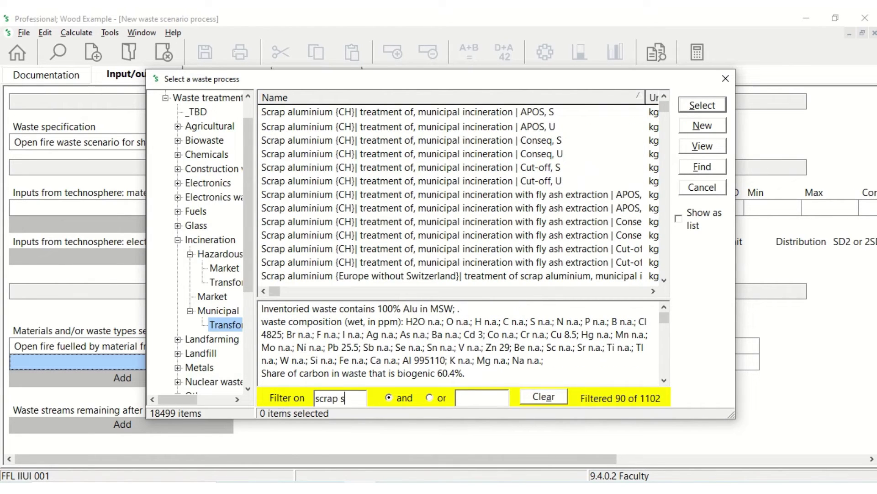
{"action": "type", "text": "tee"}
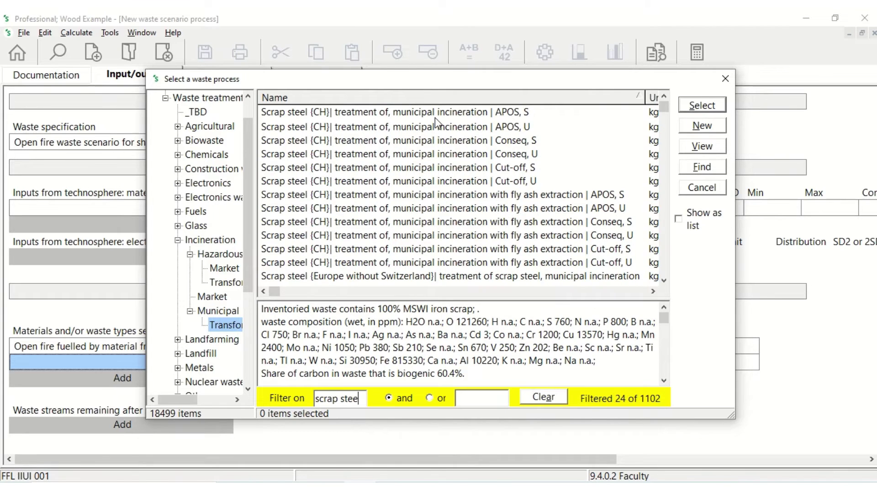
{"action": "double_click", "coordinate": [435, 113]}
Assign the Steel waste type to the scrap steel incineration row and set its percentage to 100 %
{"action": "double_click", "coordinate": [415, 368]}
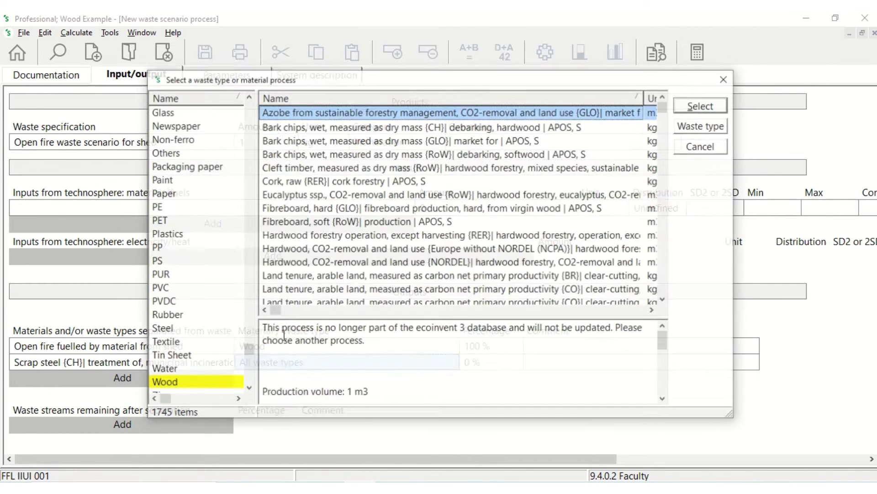
{"action": "double_click", "coordinate": [184, 329]}
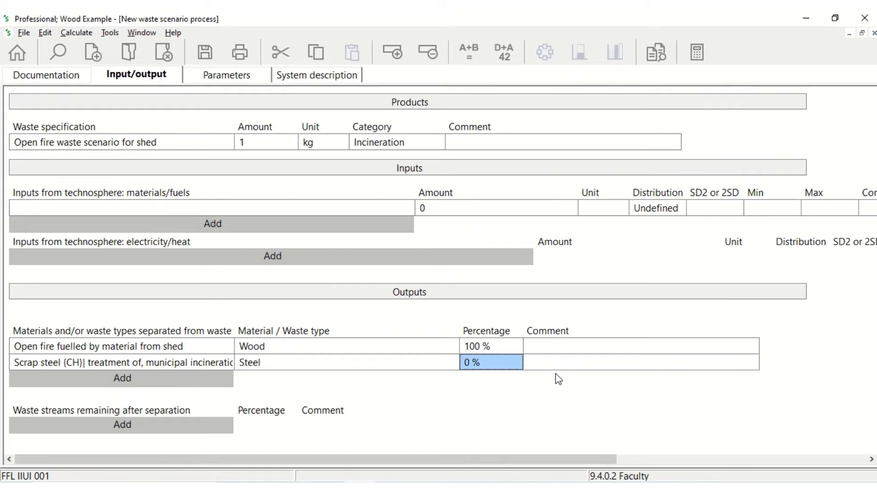
{"action": "type", "text": "100"}
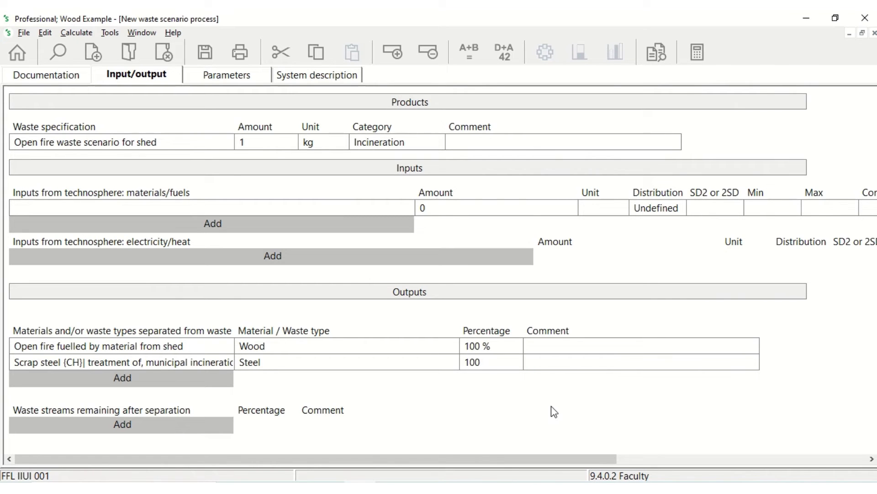
Add DummyWasteTreatment from the Others waste treatment category as the waste stream remaining after separation, with a percentage of 100 %
{"action": "left_click", "coordinate": [138, 421]}
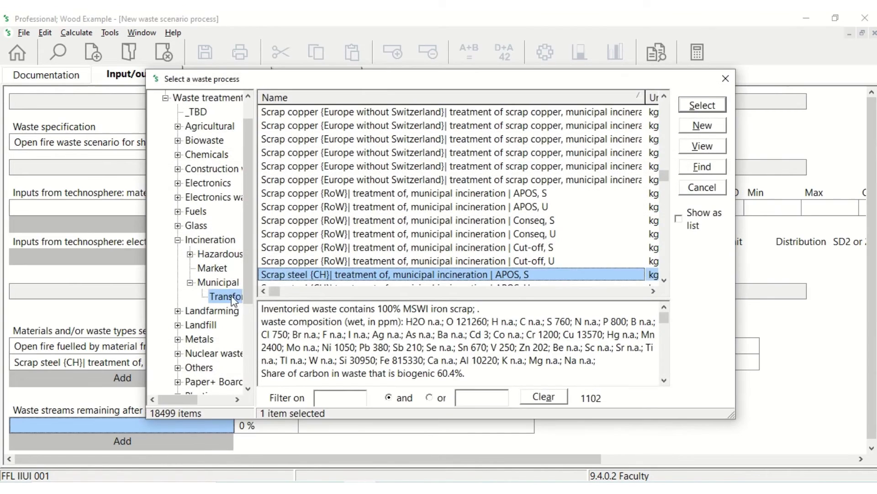
{"action": "left_click", "coordinate": [190, 283]}
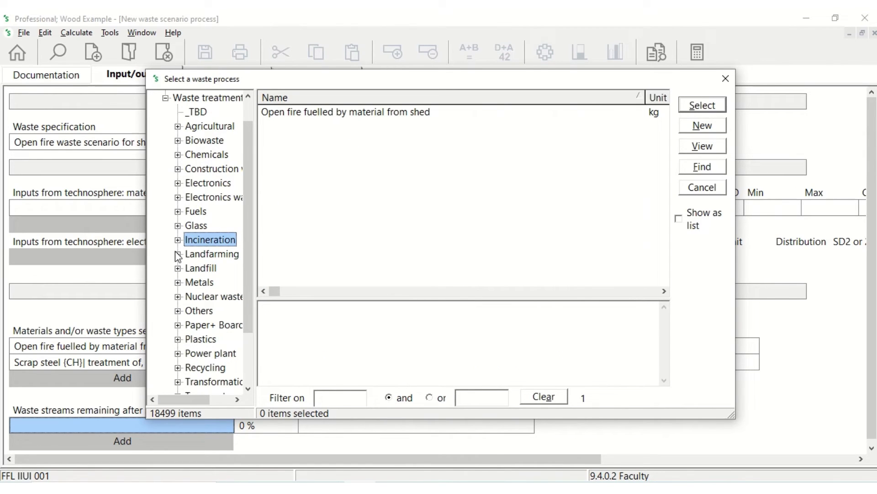
{"action": "left_click", "coordinate": [178, 311]}
{"action": "left_click", "coordinate": [211, 311]}
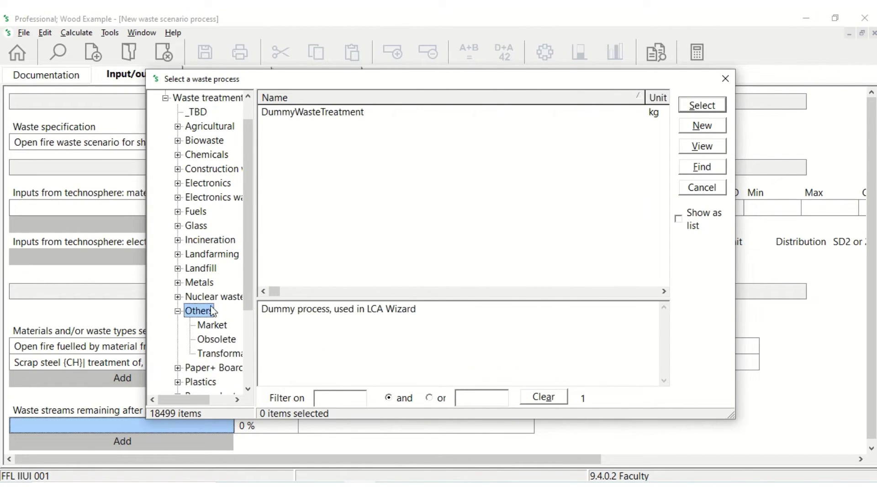
{"action": "double_click", "coordinate": [347, 115]}
{"action": "type", "text": "100"}
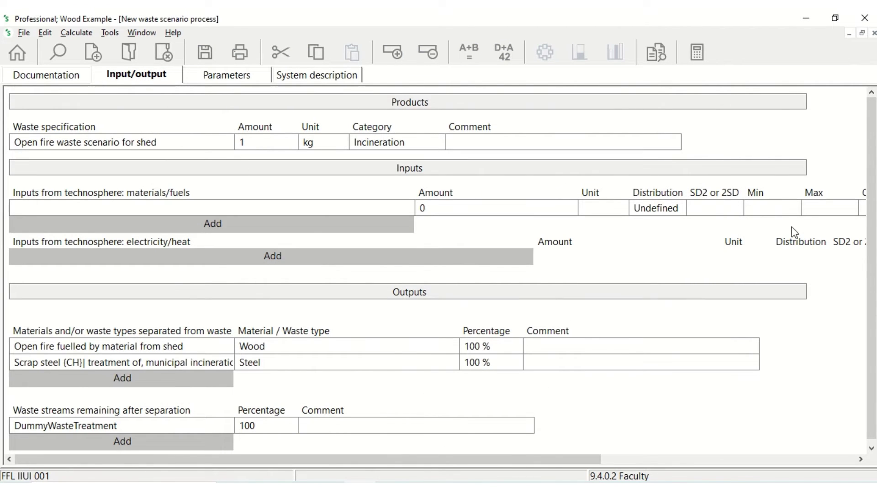
Close the open fire waste scenario and save it
{"action": "left_click", "coordinate": [862, 33]}
{"action": "left_click", "coordinate": [804, 137]}
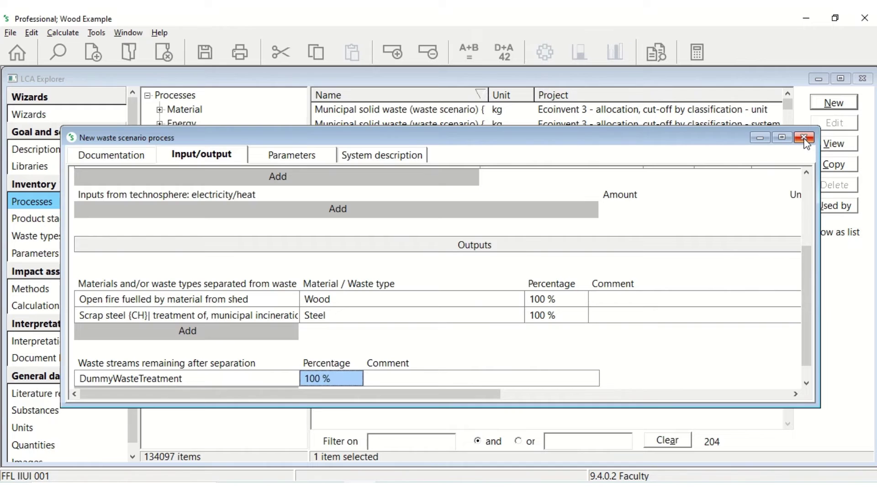
{"action": "left_click", "coordinate": [388, 283]}
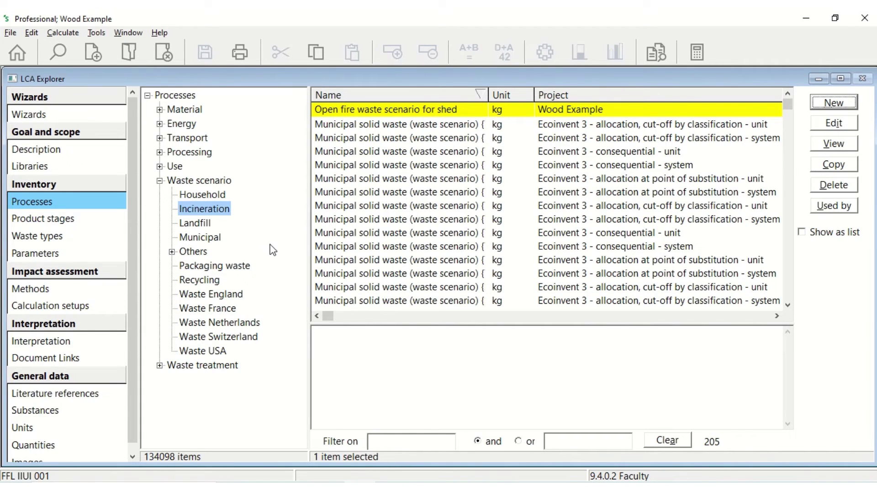
Create a new waste scenario process in the Others category of Waste scenario
{"action": "left_click", "coordinate": [172, 251]}
{"action": "left_click", "coordinate": [193, 252]}
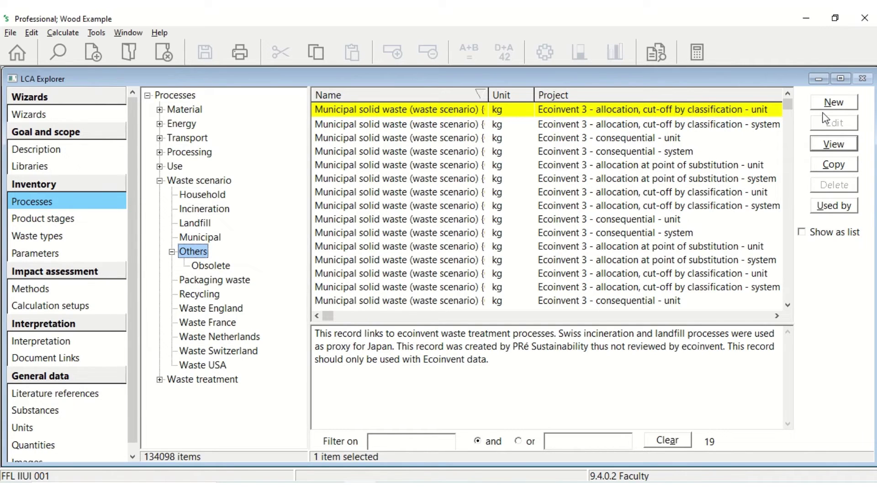
{"action": "left_click", "coordinate": [835, 104]}
{"action": "left_click", "coordinate": [782, 137]}
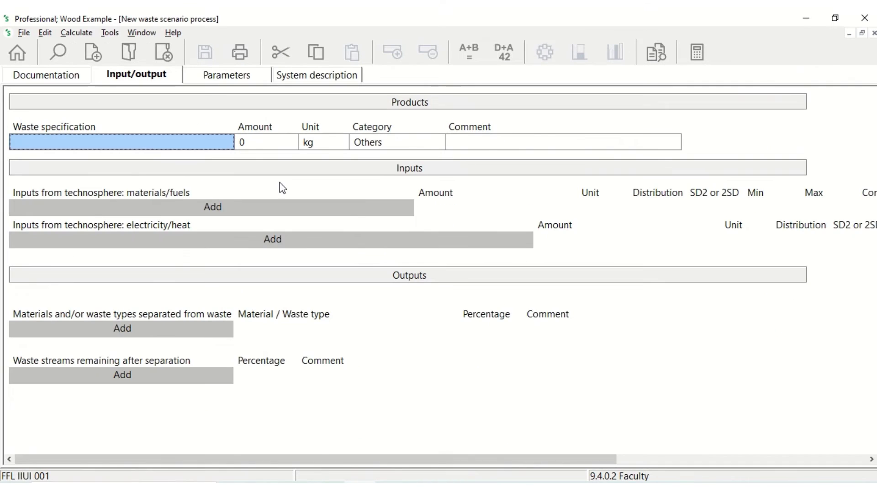
Name the waste specification "Waste scenario for shed" and set its amount to 200 kg
{"action": "left_click", "coordinate": [134, 143]}
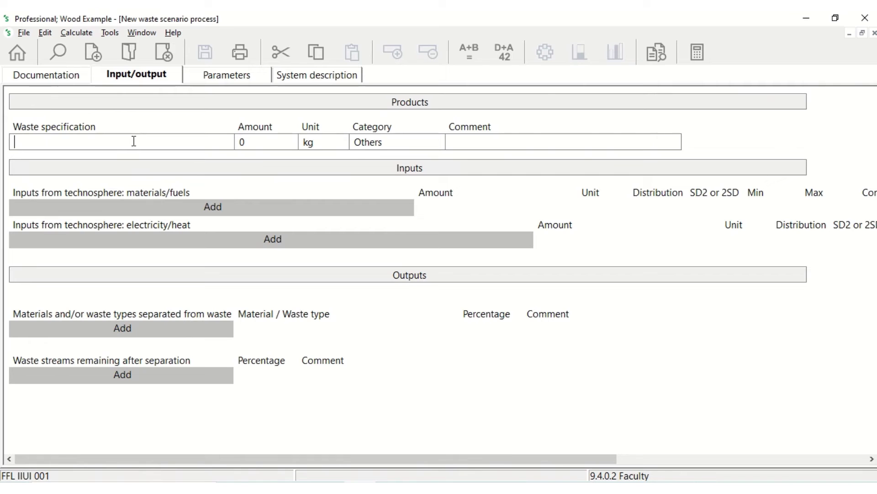
{"action": "type", "text": "Waste scen"}
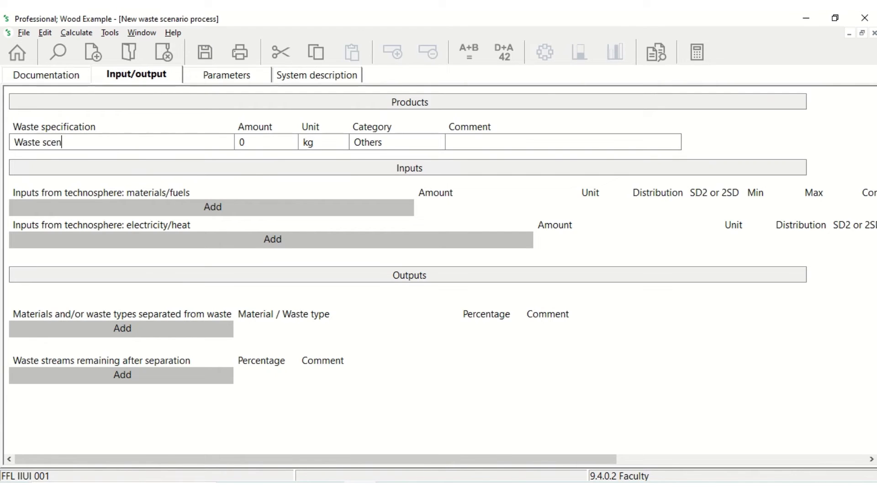
{"action": "type", "text": "ario for shed"}
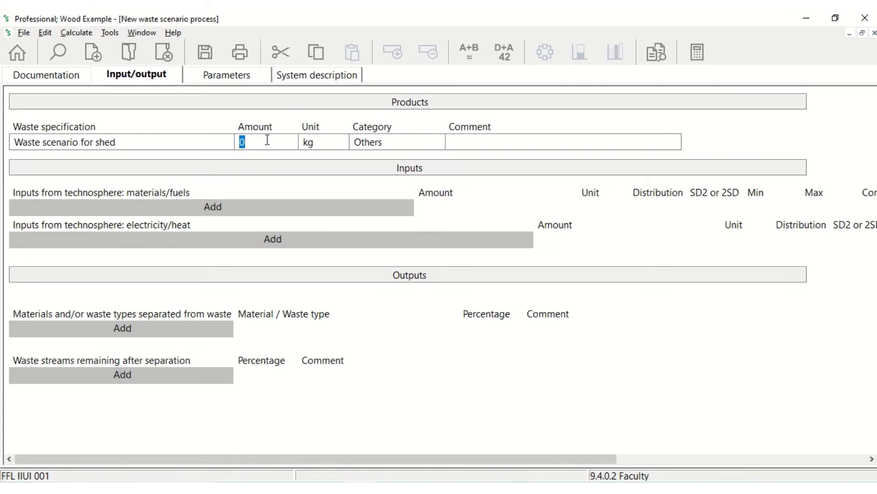
{"action": "type", "text": "200"}
{"action": "key", "text": "Tab"}
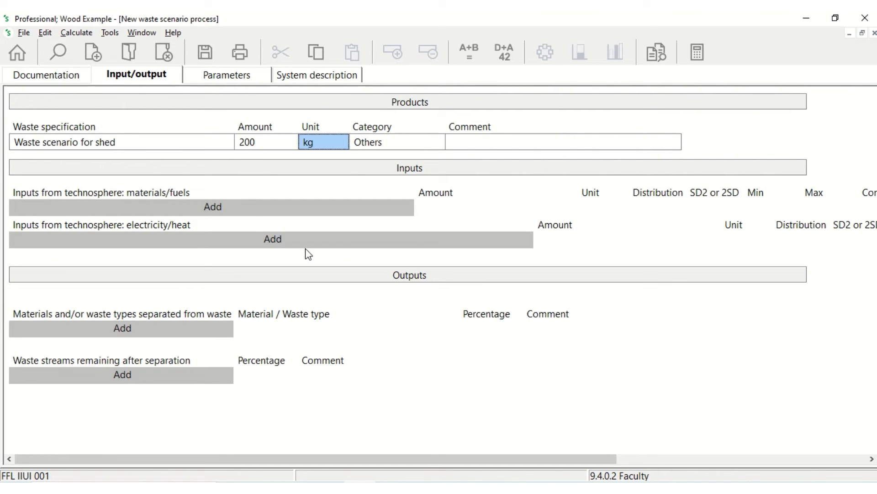
Add "Transport, passenger car, EURO 4 {RER}| market for | APOS, S" as an electricity/heat input, filtering road transport markets on "passenger car" and "euro 4"
{"action": "left_click", "coordinate": [293, 243]}
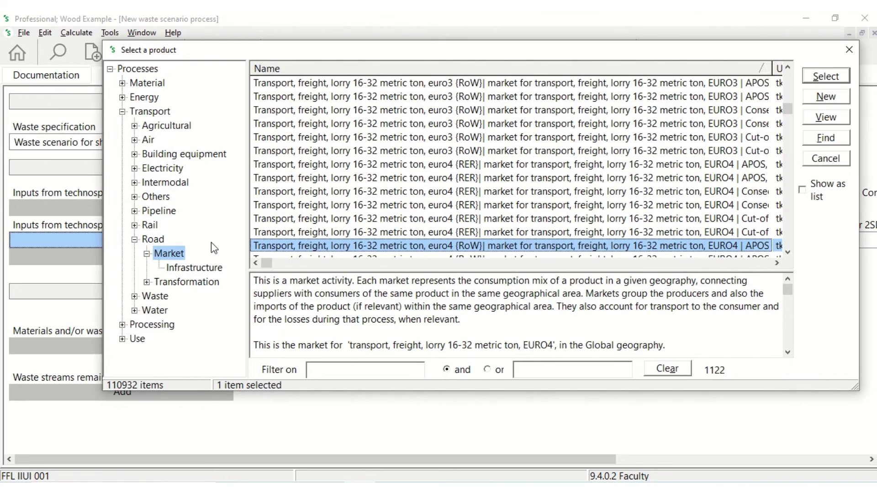
{"action": "left_click", "coordinate": [365, 372]}
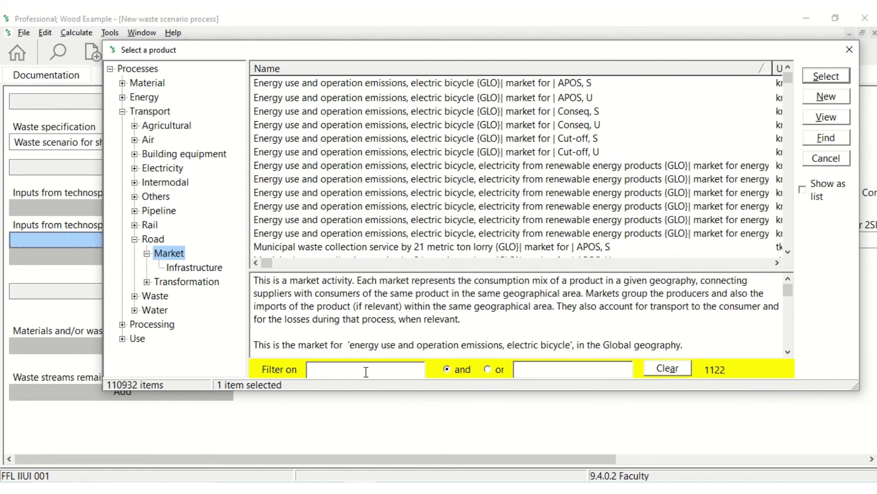
{"action": "type", "text": "passenger"}
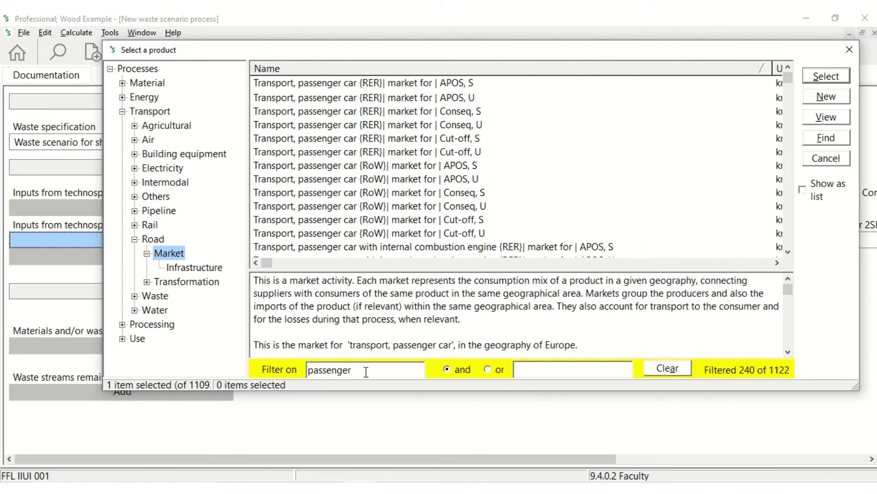
{"action": "type", "text": " car"}
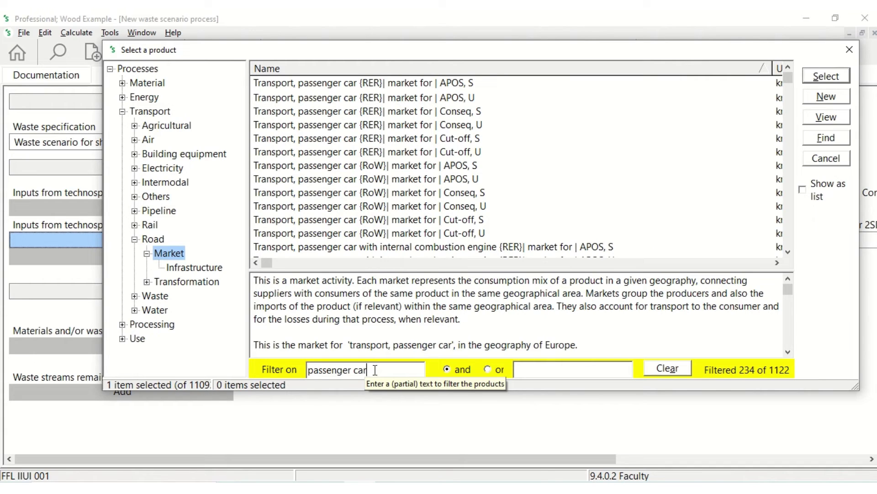
{"action": "type", "text": "euro"}
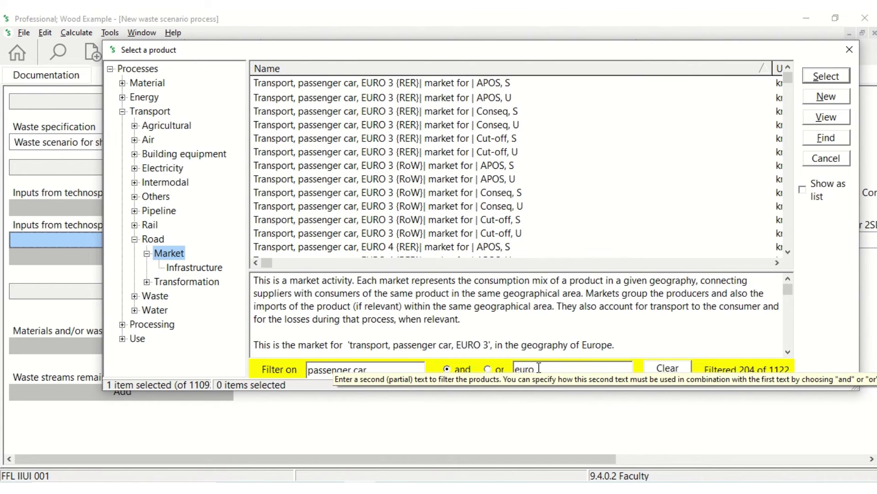
{"action": "type", "text": " 4"}
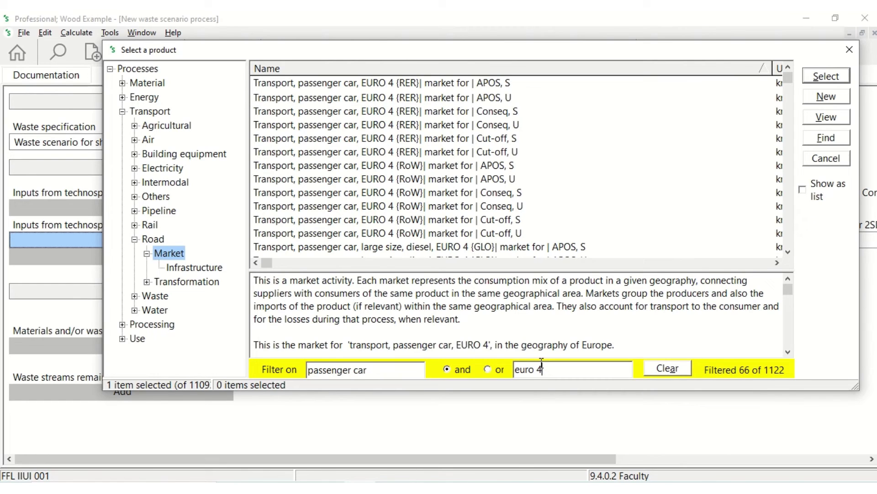
{"action": "double_click", "coordinate": [416, 82]}
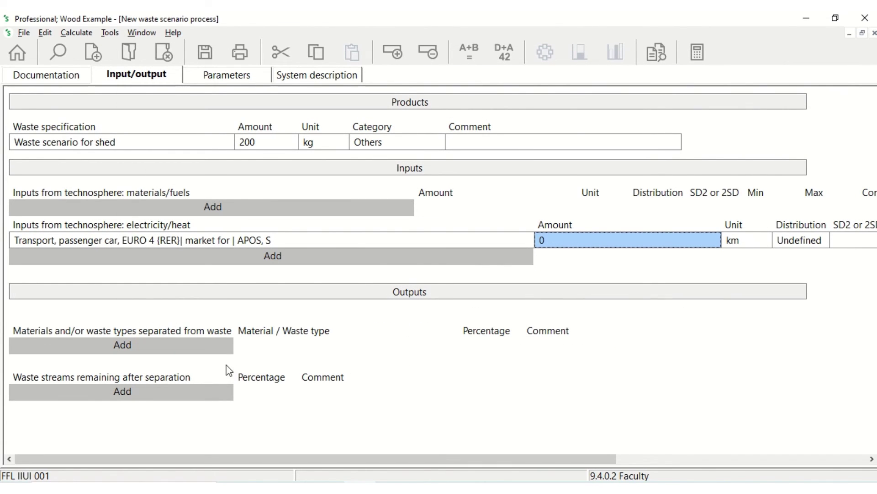
Add "Landfill of wooden shed" from the Landfill waste treatment category as a separated waste for all waste types, with a percentage of 60 %
{"action": "left_click", "coordinate": [149, 347]}
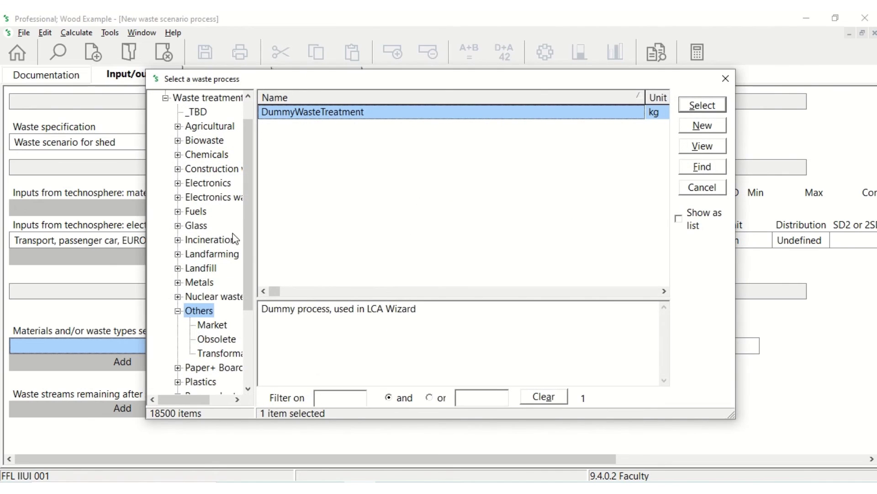
{"action": "left_click", "coordinate": [178, 310]}
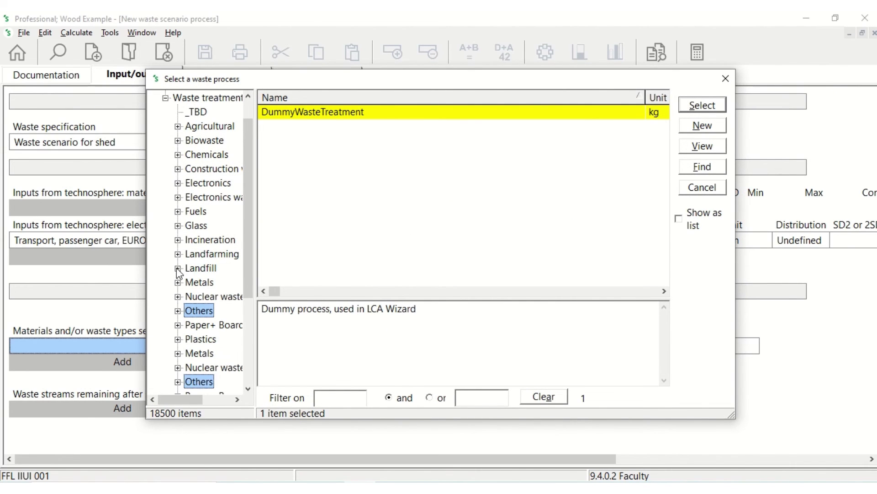
{"action": "double_click", "coordinate": [198, 268]}
{"action": "left_click", "coordinate": [357, 118]}
{"action": "left_click", "coordinate": [356, 118]}
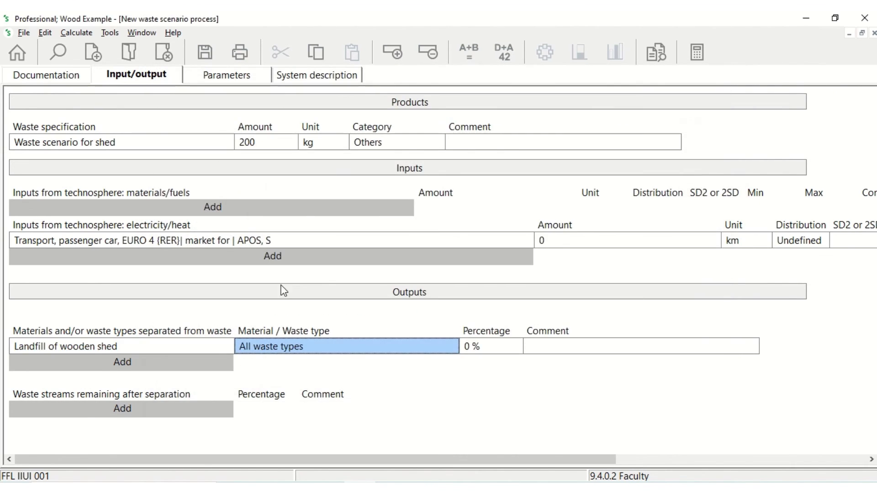
{"action": "left_click", "coordinate": [498, 346]}
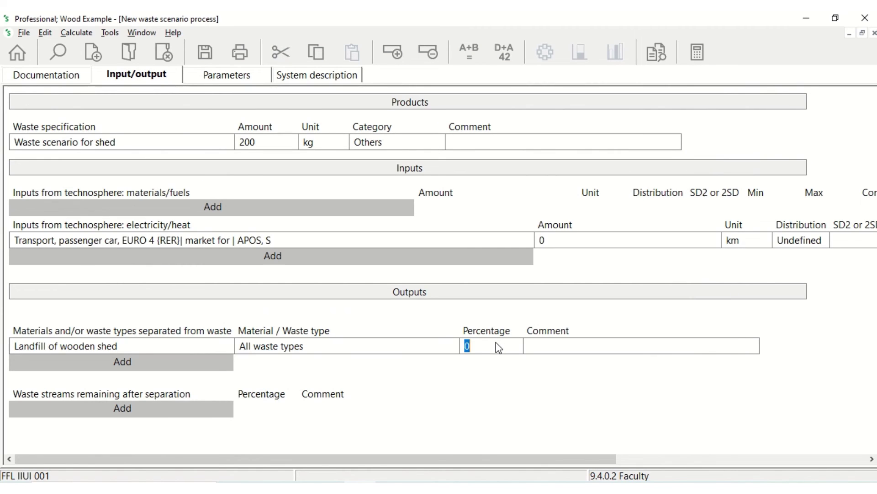
{"action": "type", "text": "60"}
{"action": "key", "text": "Tab"}
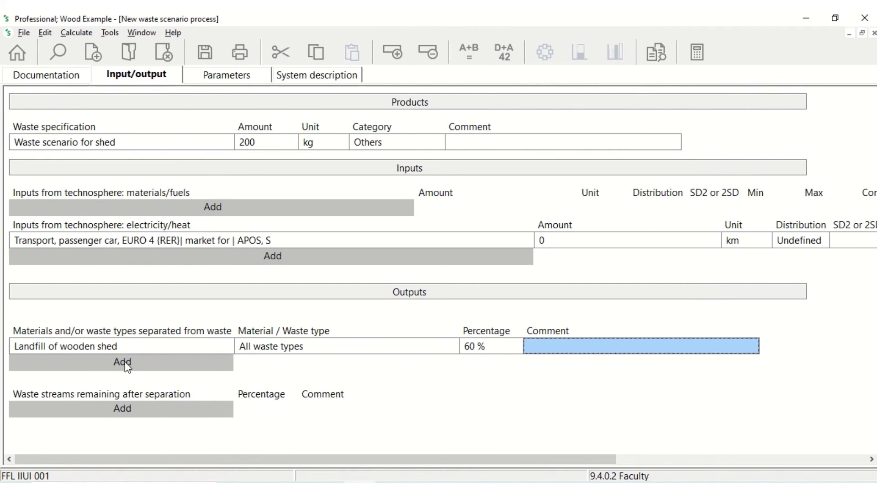
Add "Open fire fuelled by material from shed" from the Incineration category as a second separated waste, with a percentage of 40 %
{"action": "left_click", "coordinate": [146, 364]}
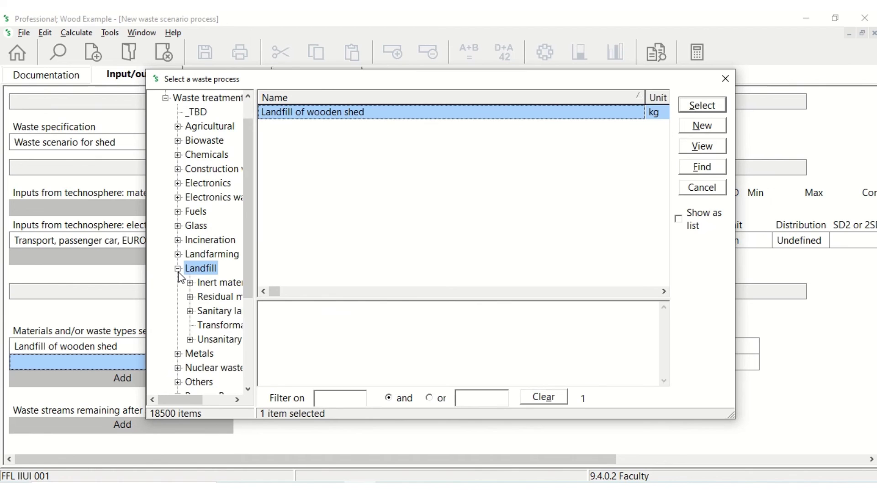
{"action": "left_click", "coordinate": [178, 268]}
{"action": "left_click", "coordinate": [178, 240]}
{"action": "left_click", "coordinate": [201, 239]}
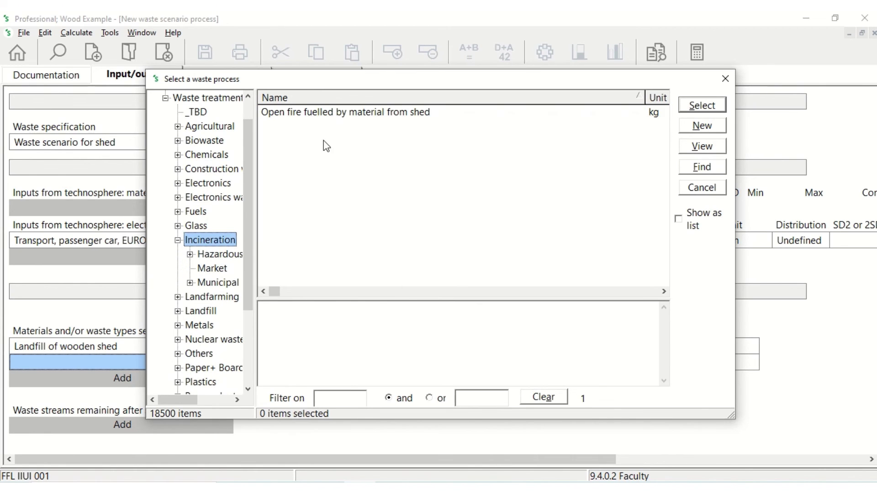
{"action": "double_click", "coordinate": [350, 112]}
{"action": "left_click", "coordinate": [499, 361]}
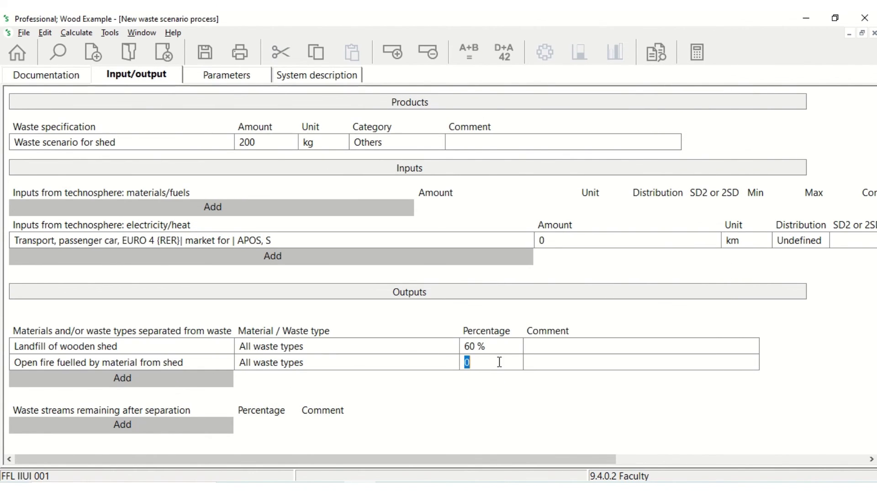
{"action": "type", "text": "40"}
{"action": "key", "text": "Tab"}
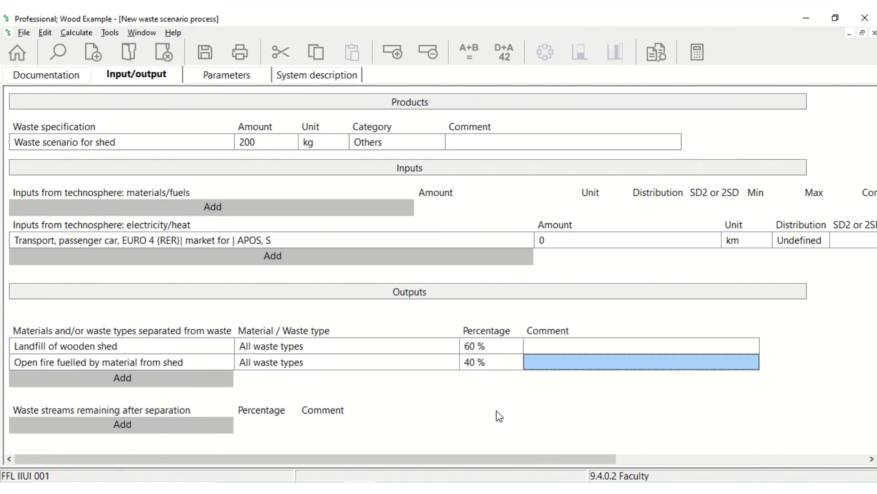
Set the amount of the EURO 4 passenger car transport input to 10 km
{"action": "left_click", "coordinate": [575, 241]}
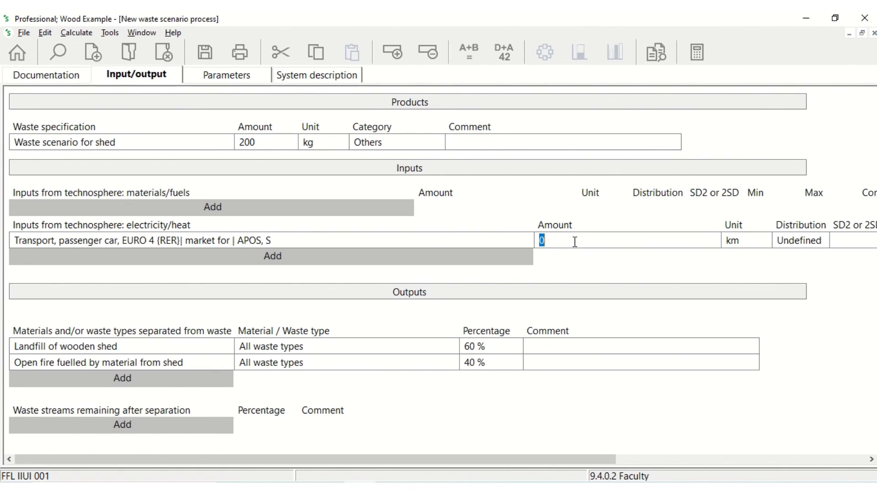
{"action": "type", "text": "10"}
{"action": "key", "text": "Tab"}
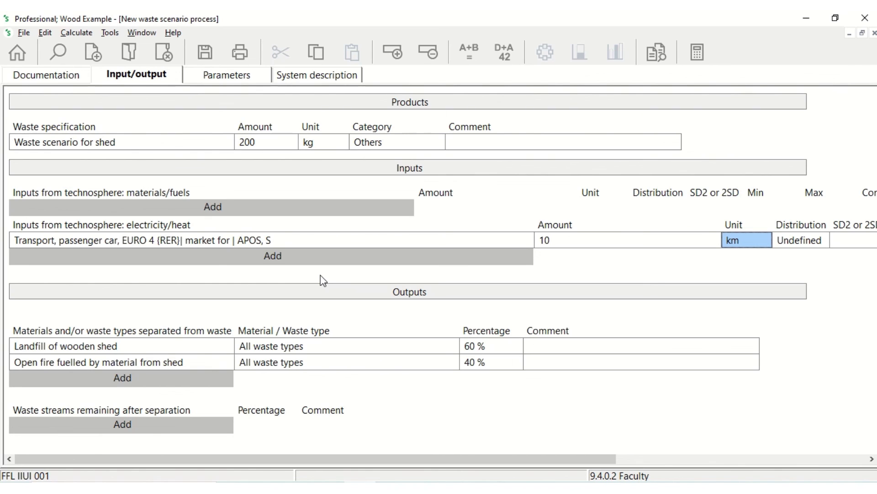
Close the shed waste scenario and save it without a waste process for the remaining waste
{"action": "left_click", "coordinate": [862, 33]}
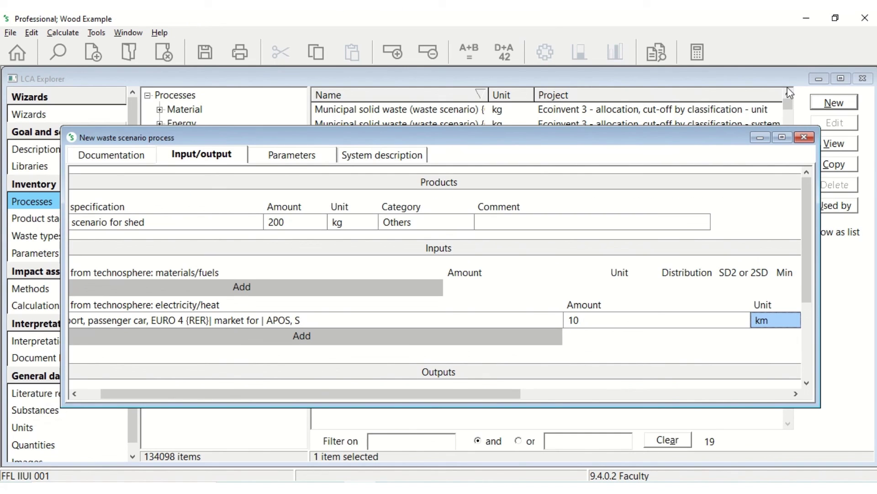
{"action": "left_click", "coordinate": [804, 138]}
{"action": "left_click", "coordinate": [388, 283]}
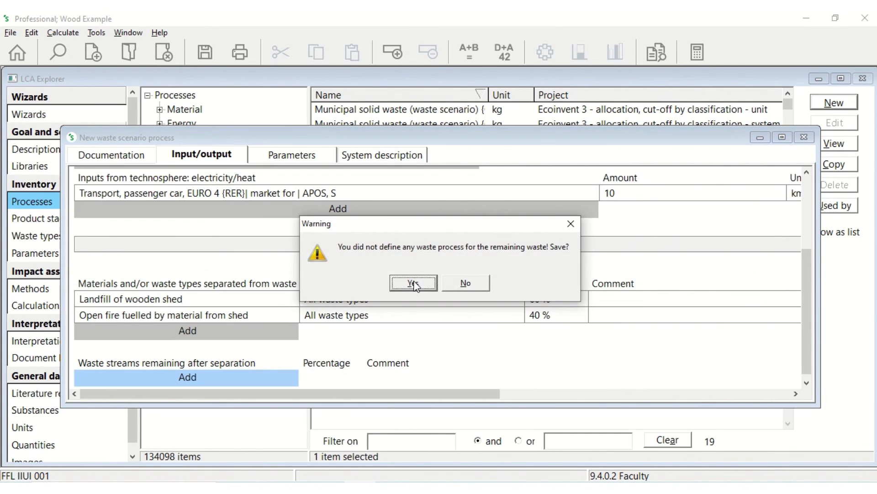
{"action": "left_click", "coordinate": [426, 283]}
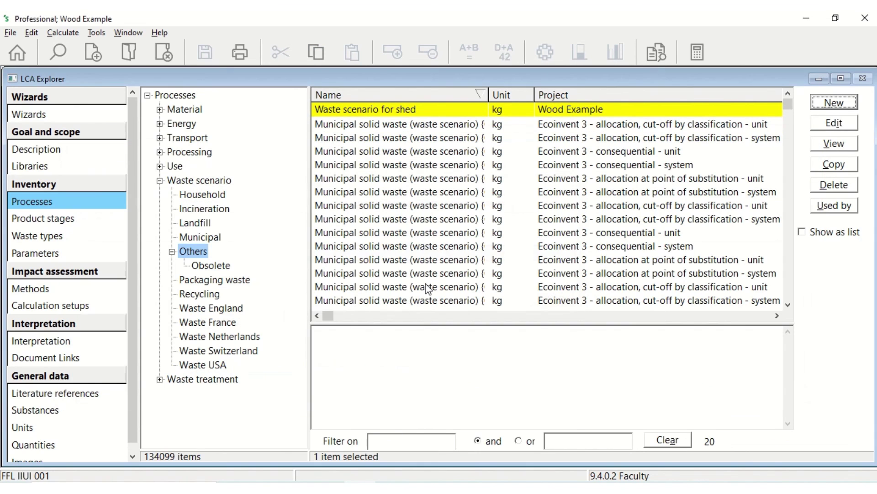
{"action": "double_click", "coordinate": [200, 180]}
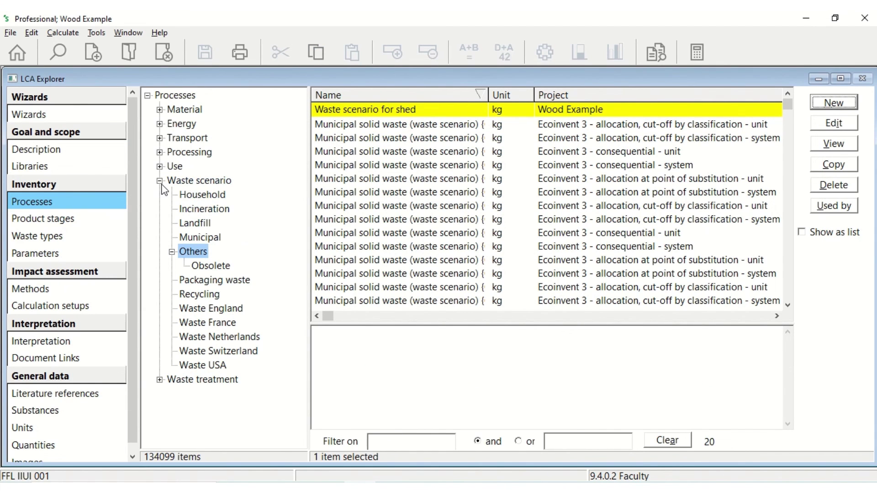